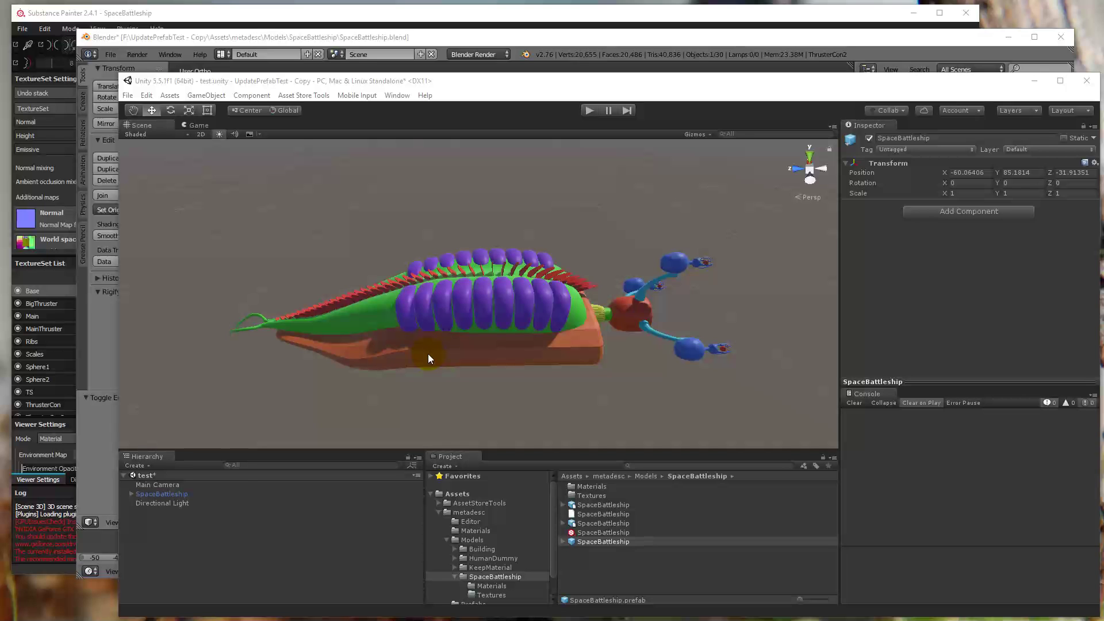
# Step: Open the metadesc folder to list its Editor, Materials, Models, Prefabs, Scenes and Readme
pyautogui.scroll(-2, 513, 540)
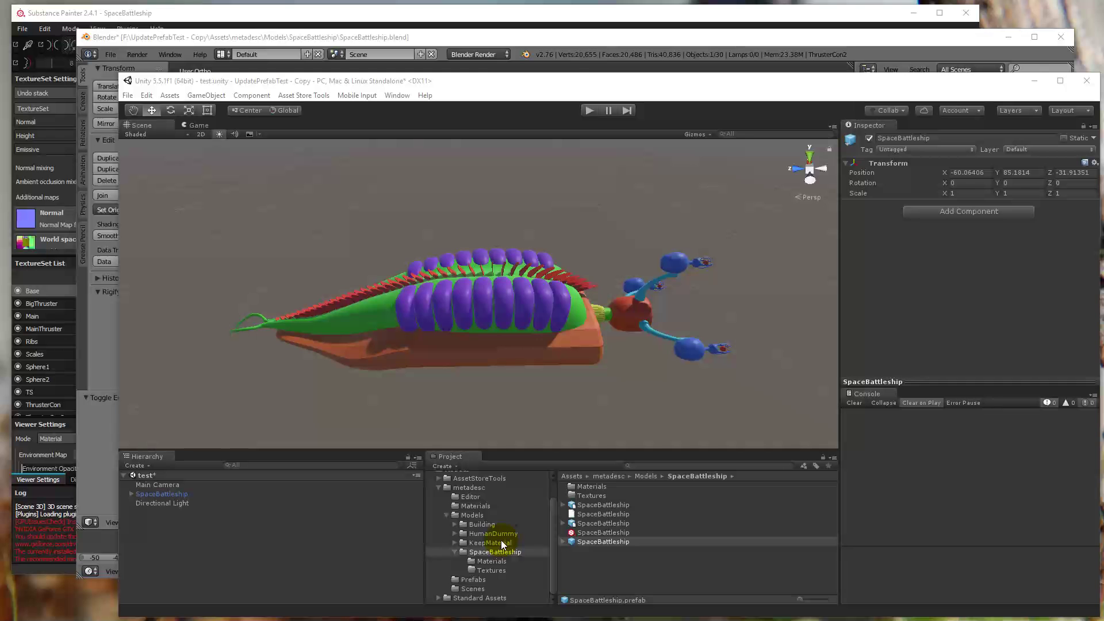
pyautogui.scroll(2, 494, 532)
pyautogui.click(468, 512)
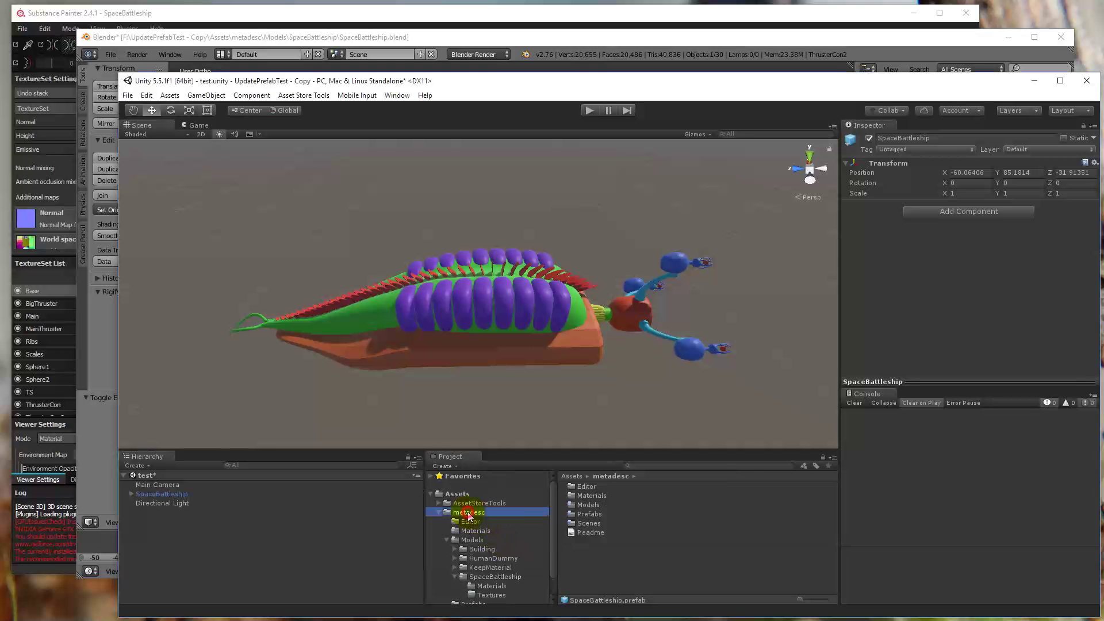
# Step: Read the Readme's texture-naming rules, then switch to the Substance Painter SpaceBattleship project
pyautogui.click(593, 532)
pyautogui.scroll(-15, 936, 373)
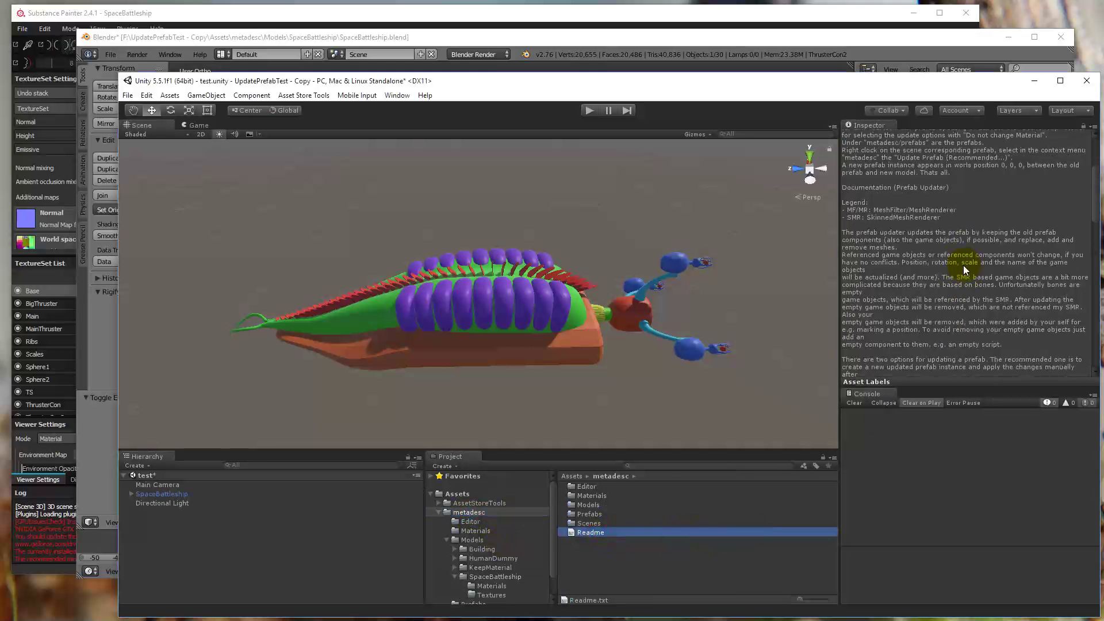
pyautogui.scroll(4, 966, 287)
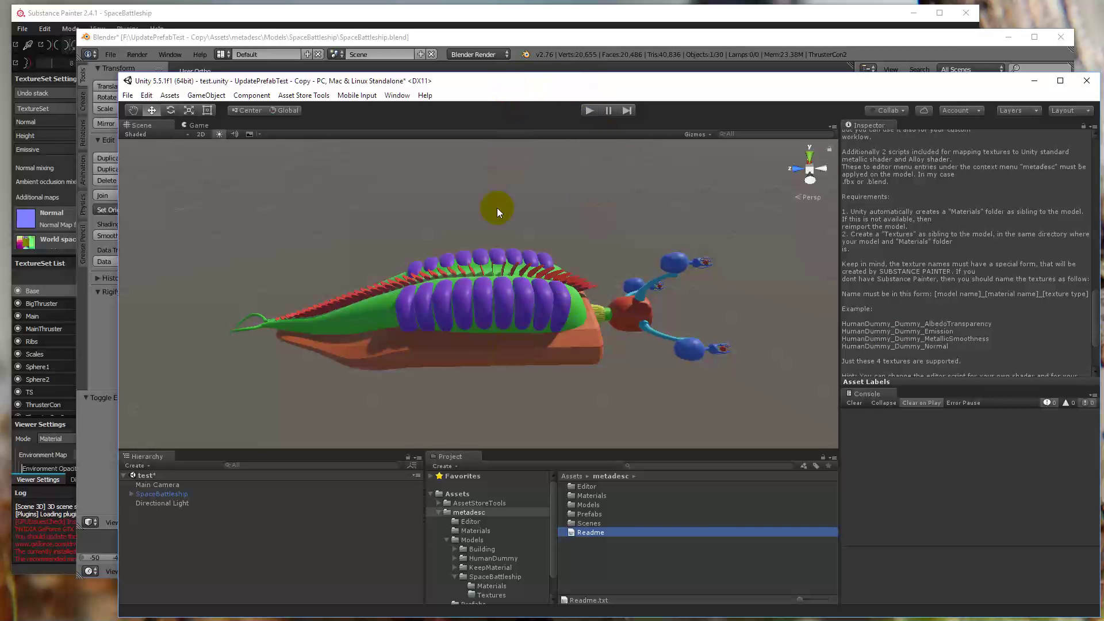
pyautogui.click(583, 31)
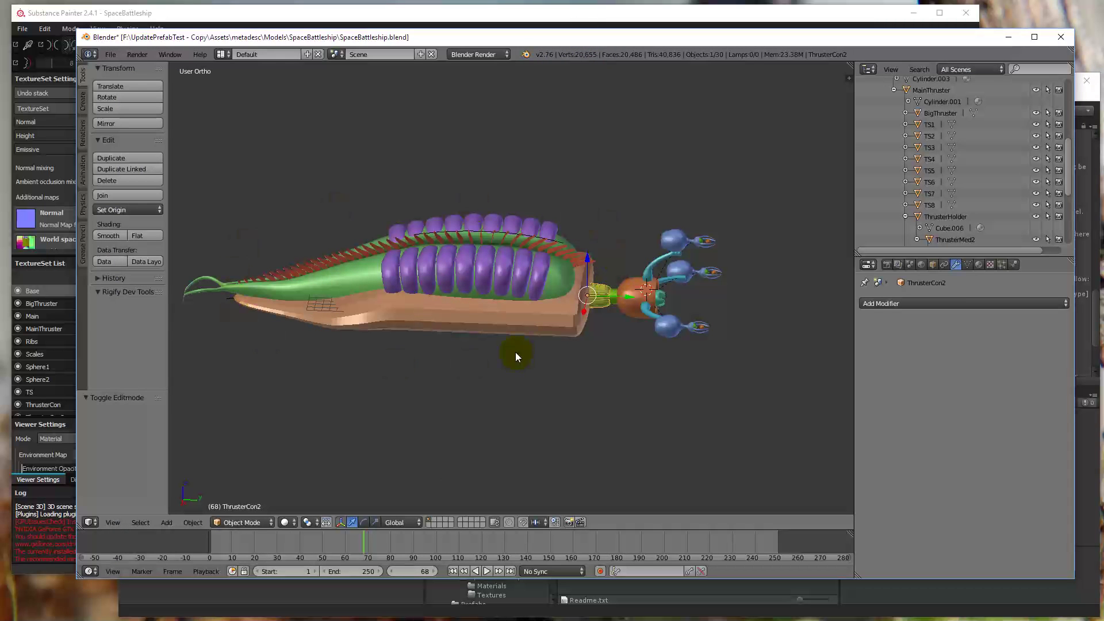
pyautogui.click(233, 12)
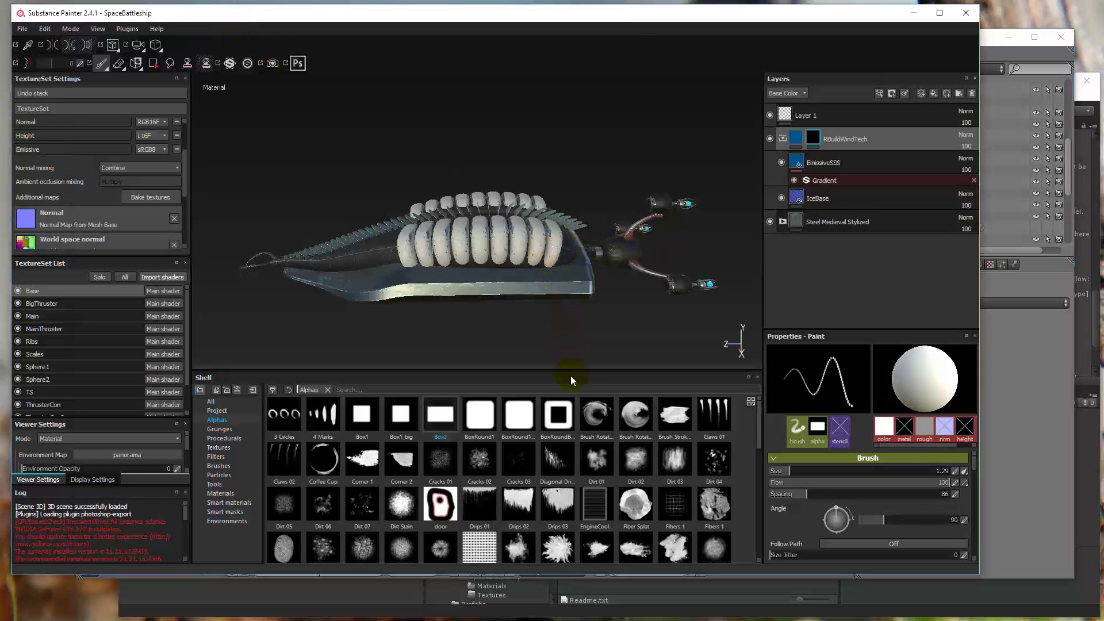
# Step: Enlarge the Substance Painter viewport and zoom in on the textured spaceship
pyautogui.moveTo(564, 369); pyautogui.dragTo(561, 404)
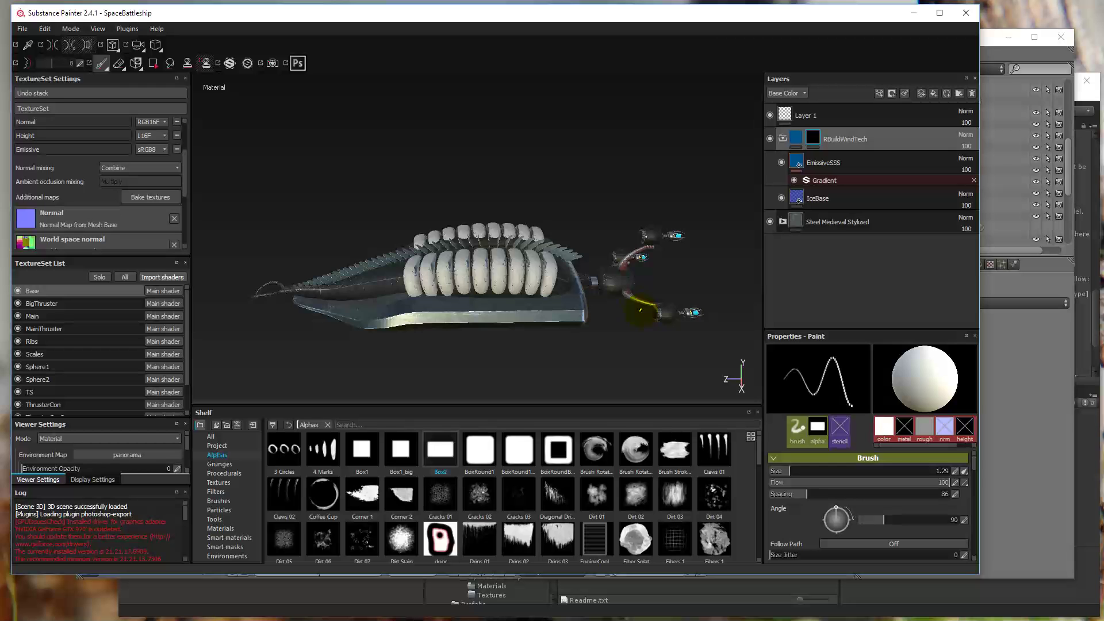
pyautogui.scroll(5, 532, 311)
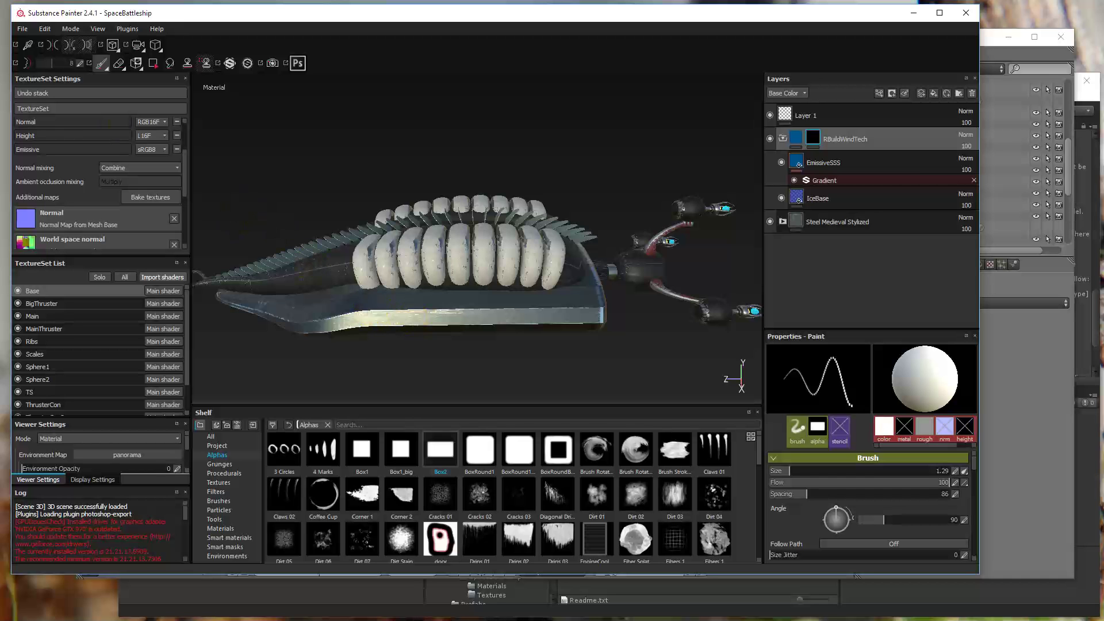
pyautogui.click(21, 29)
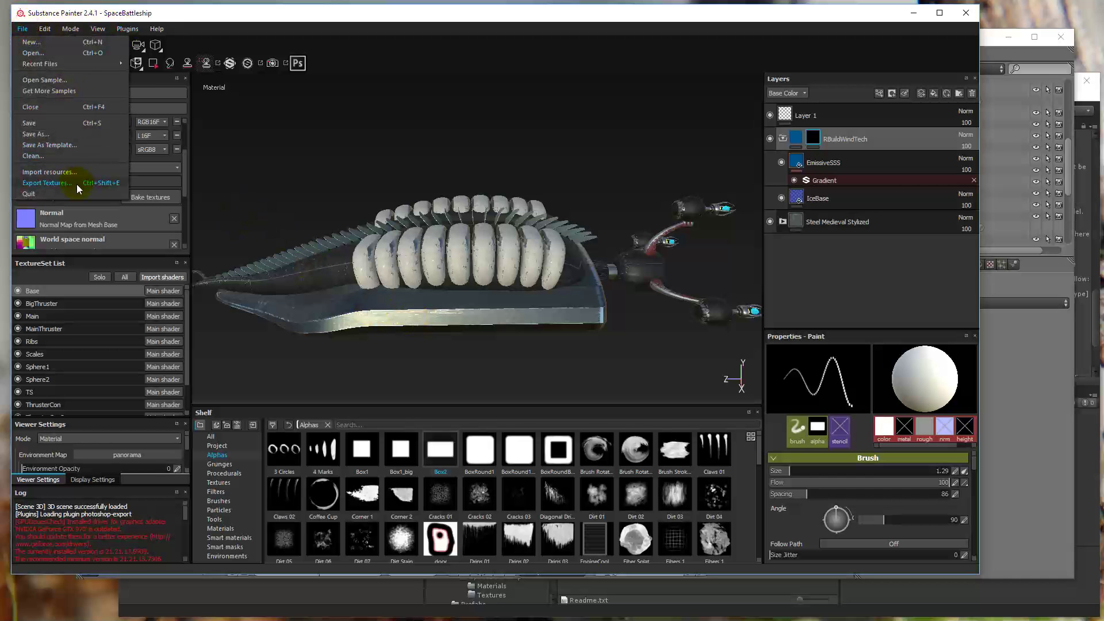
# Step: Open Export Textures and set the output folder to SpaceBattleship\Textures
pyautogui.click(78, 183)
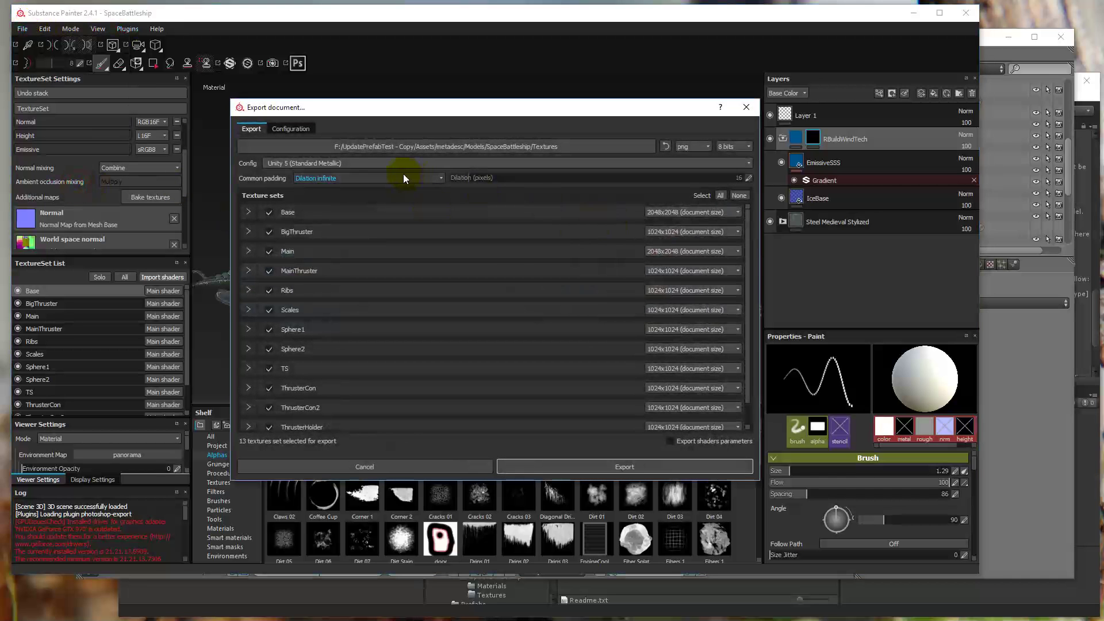
pyautogui.click(468, 150)
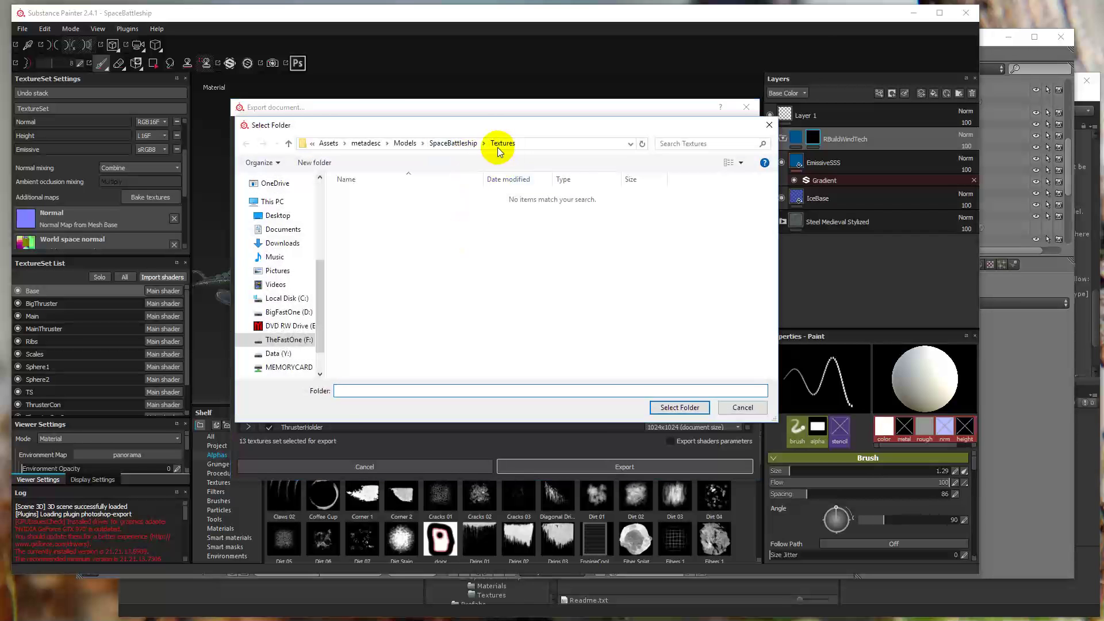
pyautogui.click(453, 143)
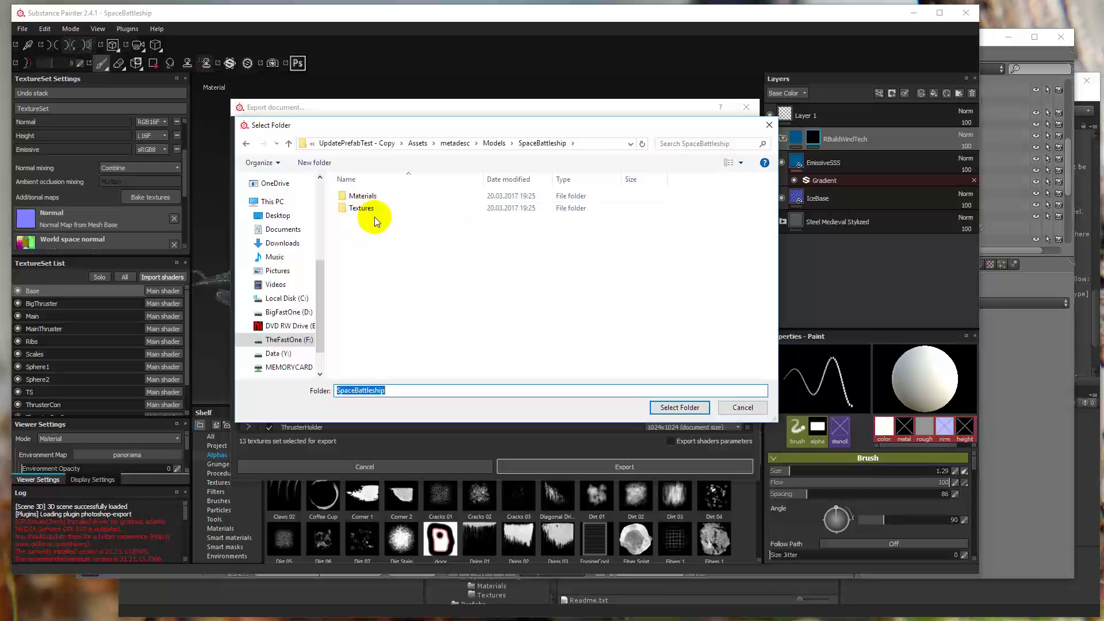
pyautogui.doubleClick(364, 211)
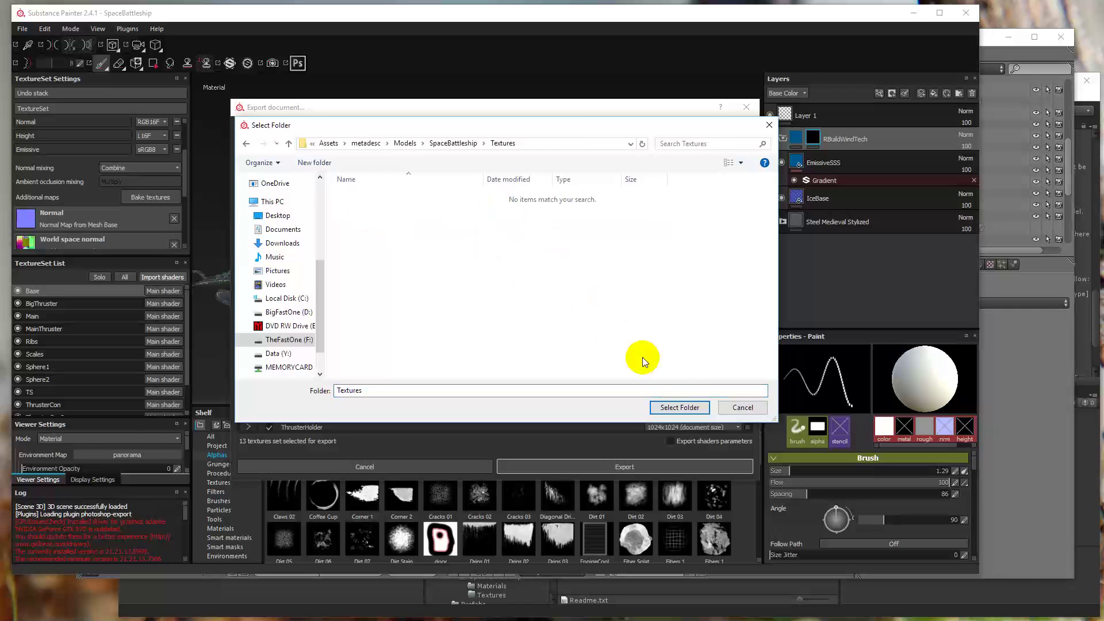
pyautogui.click(683, 408)
# Step: Export all 13 texture sets using the Unity 5 (Standard Metallic) configuration
pyautogui.click(338, 163)
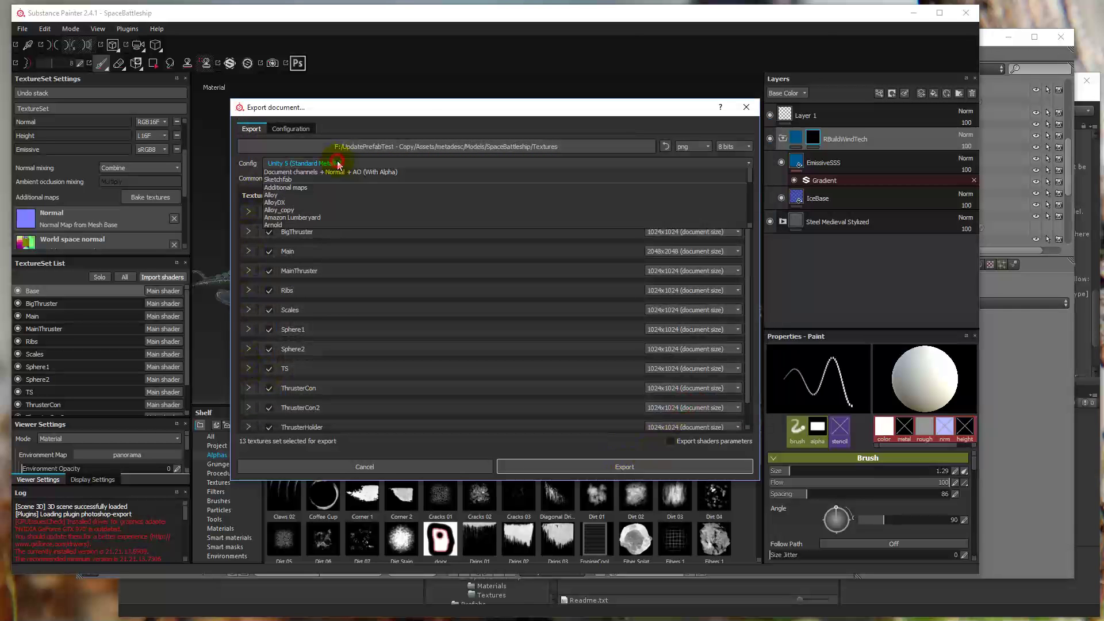
pyautogui.scroll(-2, 337, 217)
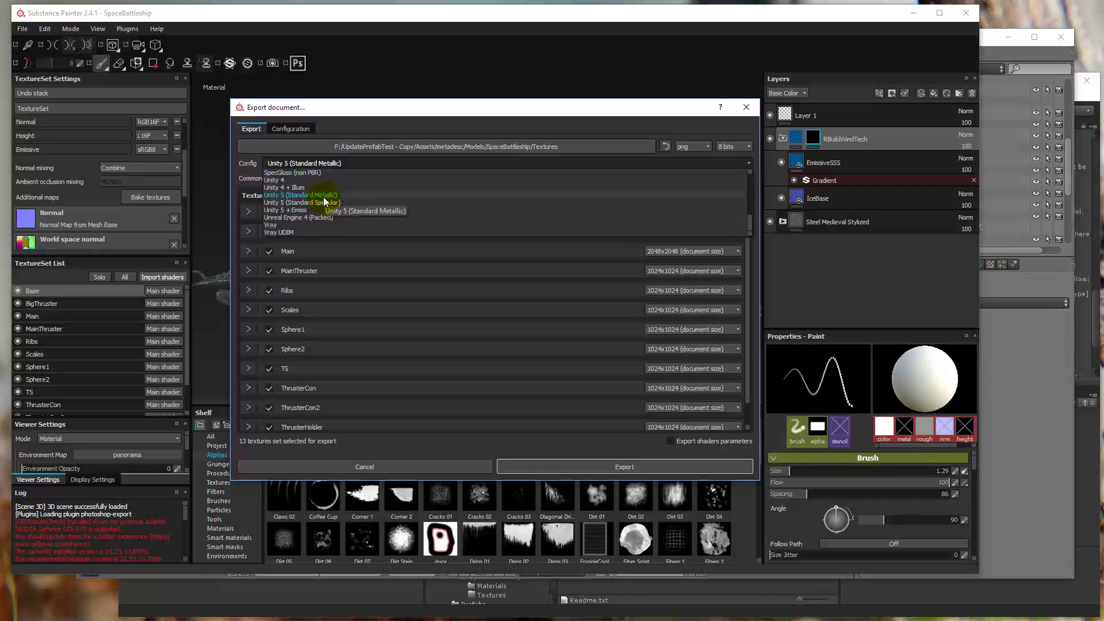
pyautogui.click(323, 197)
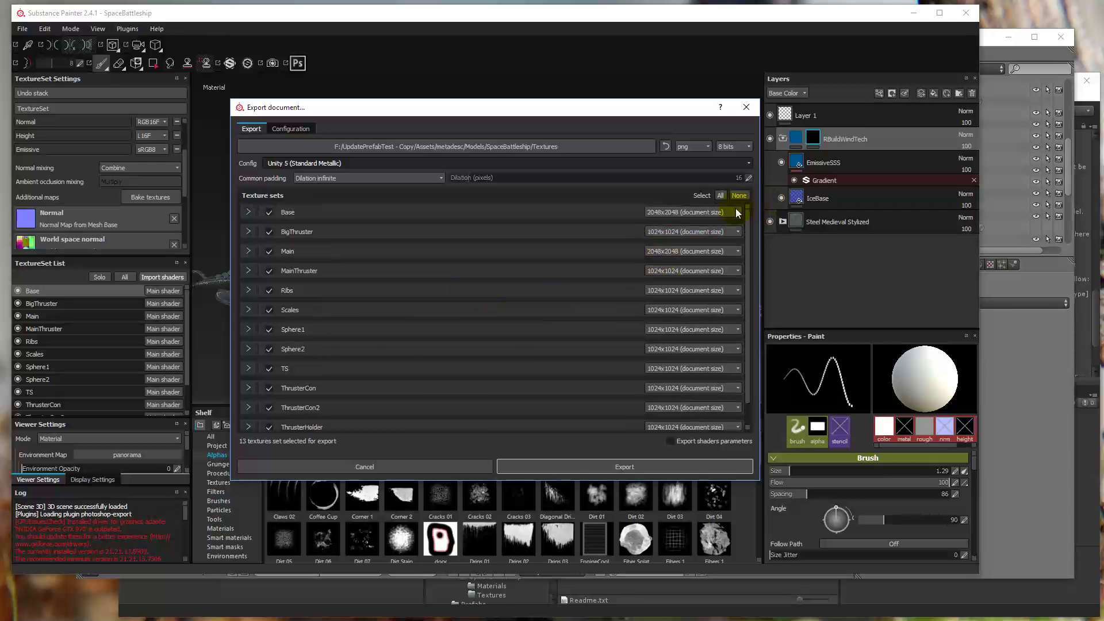
pyautogui.click(585, 467)
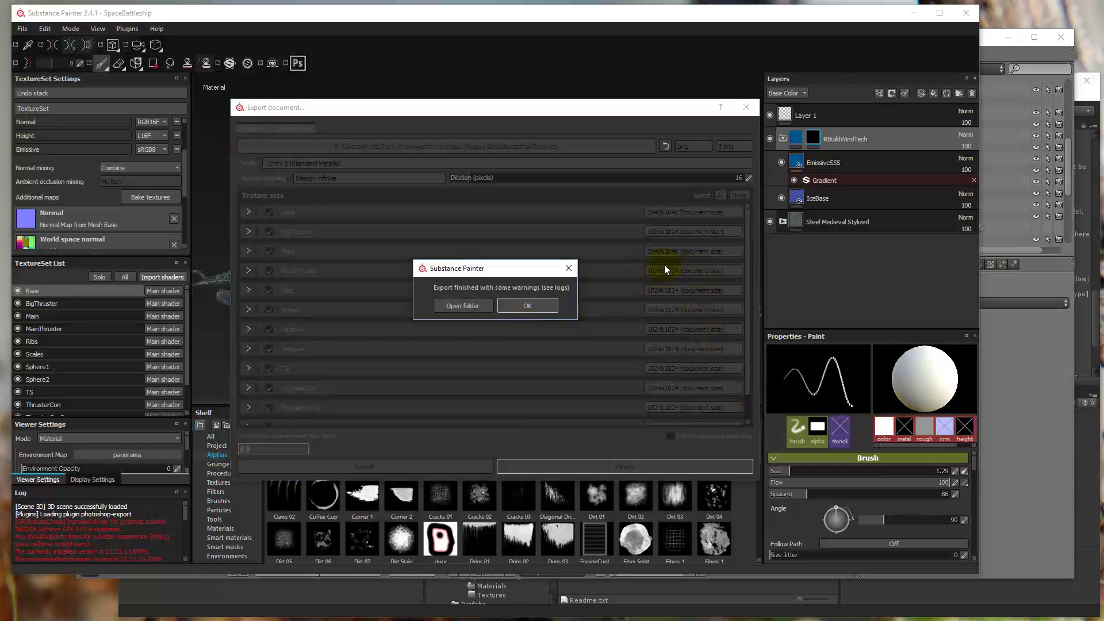
pyautogui.click(527, 306)
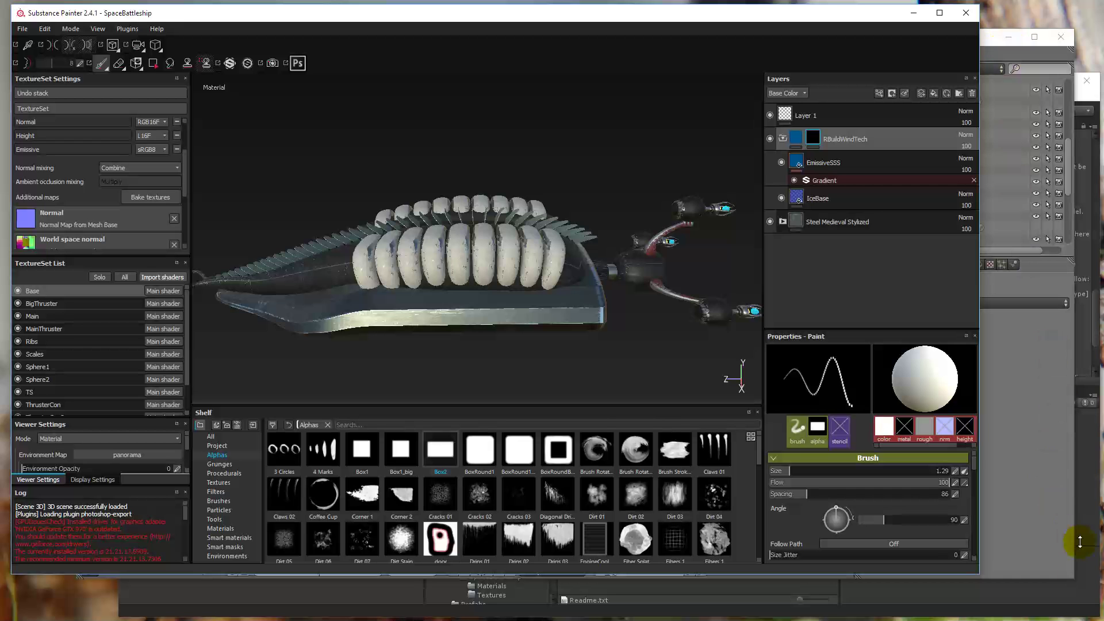
# Step: Switch back to the Unity editor so it imports the newly exported textures
pyautogui.click(1047, 572)
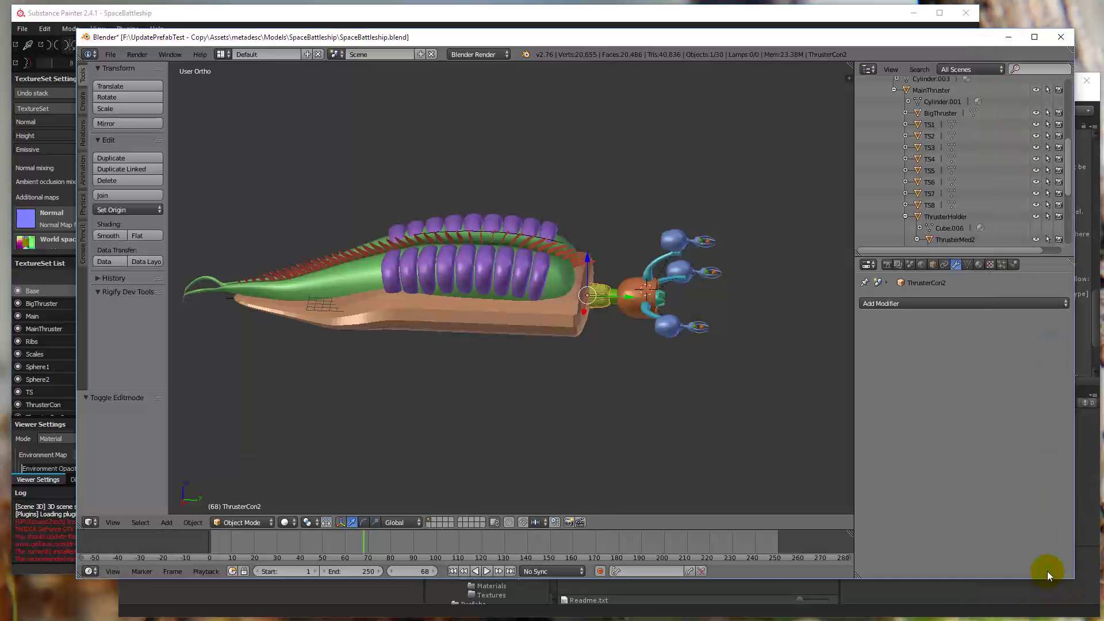
pyautogui.click(949, 603)
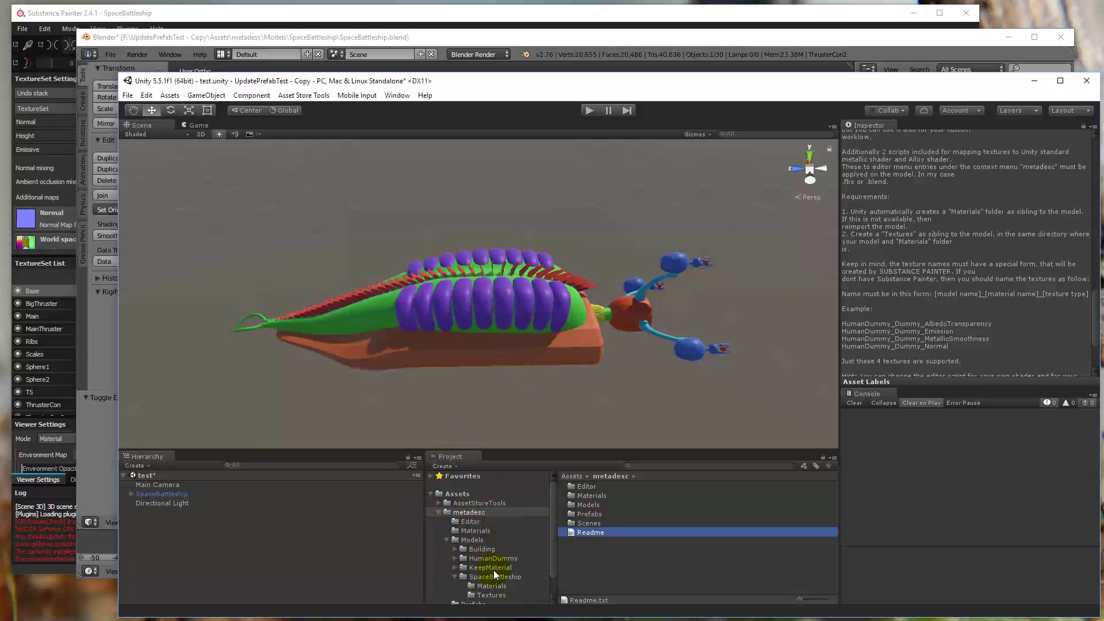
pyautogui.click(457, 580)
# Step: Run metadesc > T2MForStandardMetallic on the SpaceBattleship .fbx to apply the exported textures
pyautogui.click(455, 577)
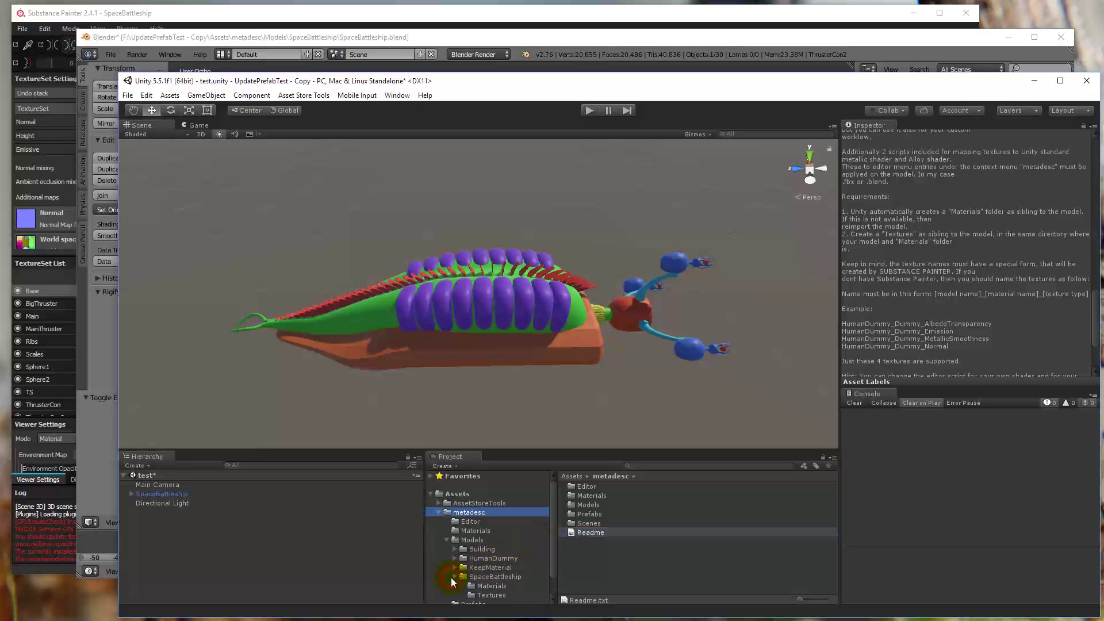
pyautogui.scroll(-2, 497, 577)
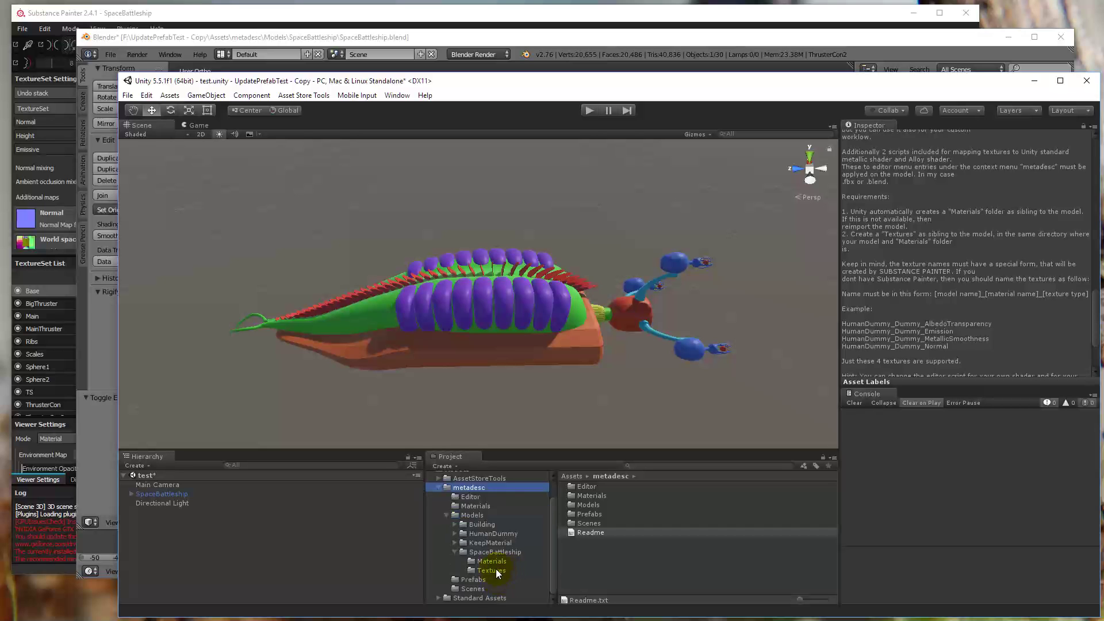
pyautogui.click(491, 551)
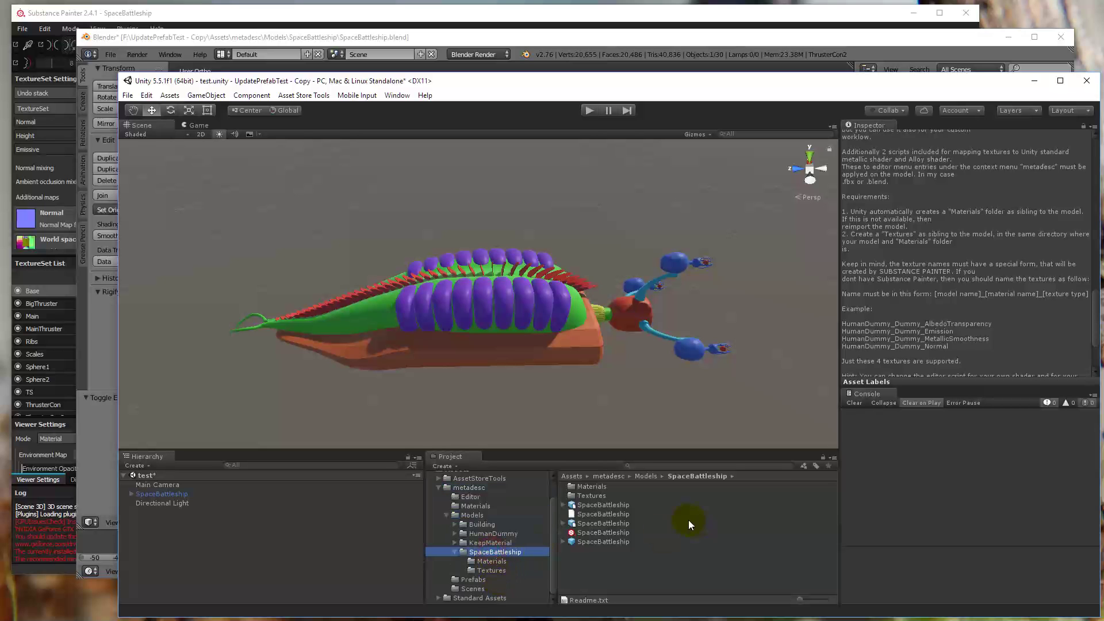
pyautogui.click(591, 523)
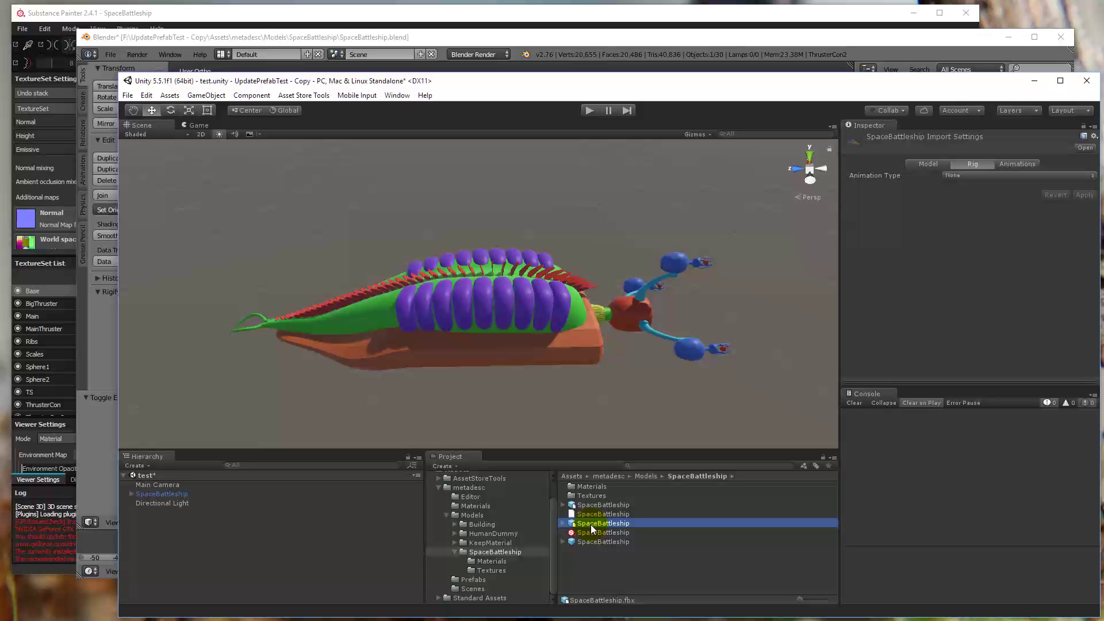
pyautogui.rightClick(591, 525)
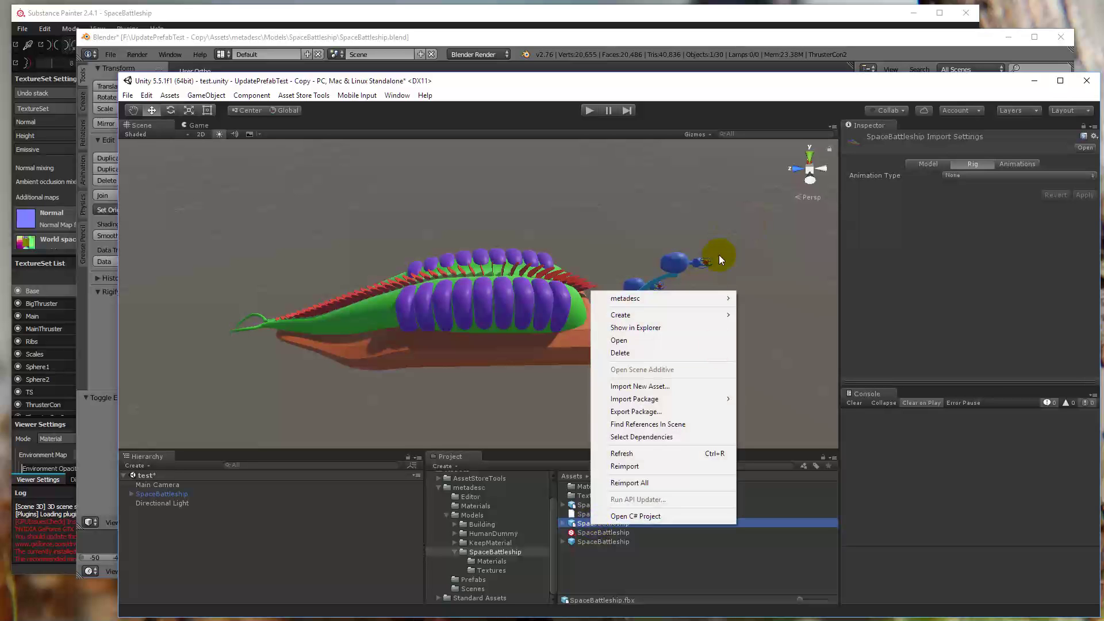
pyautogui.moveTo(692, 298)
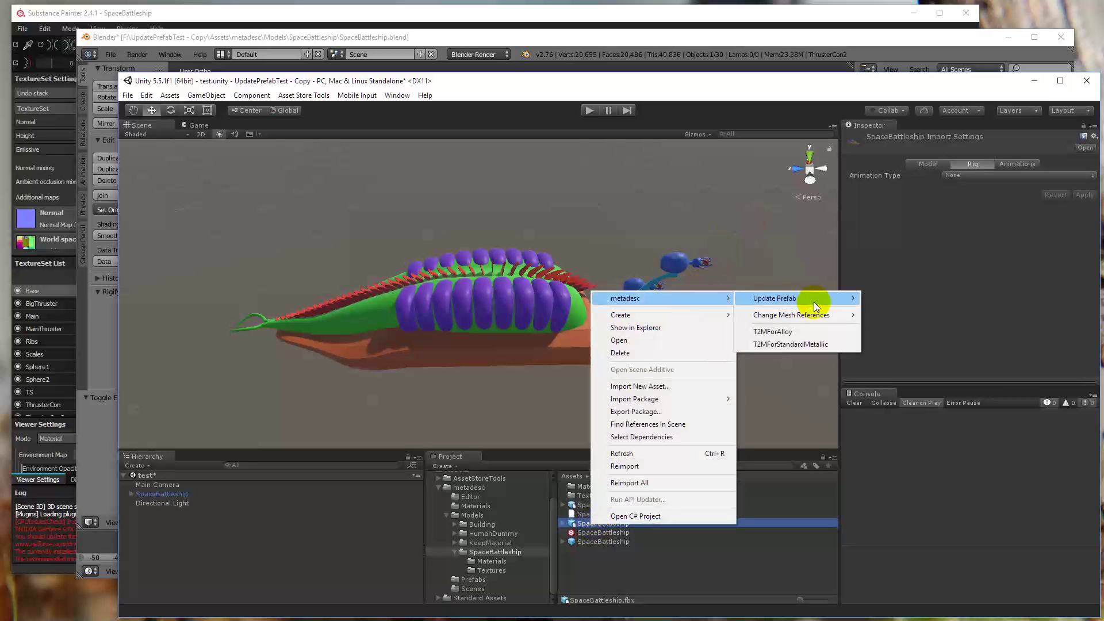
pyautogui.click(791, 344)
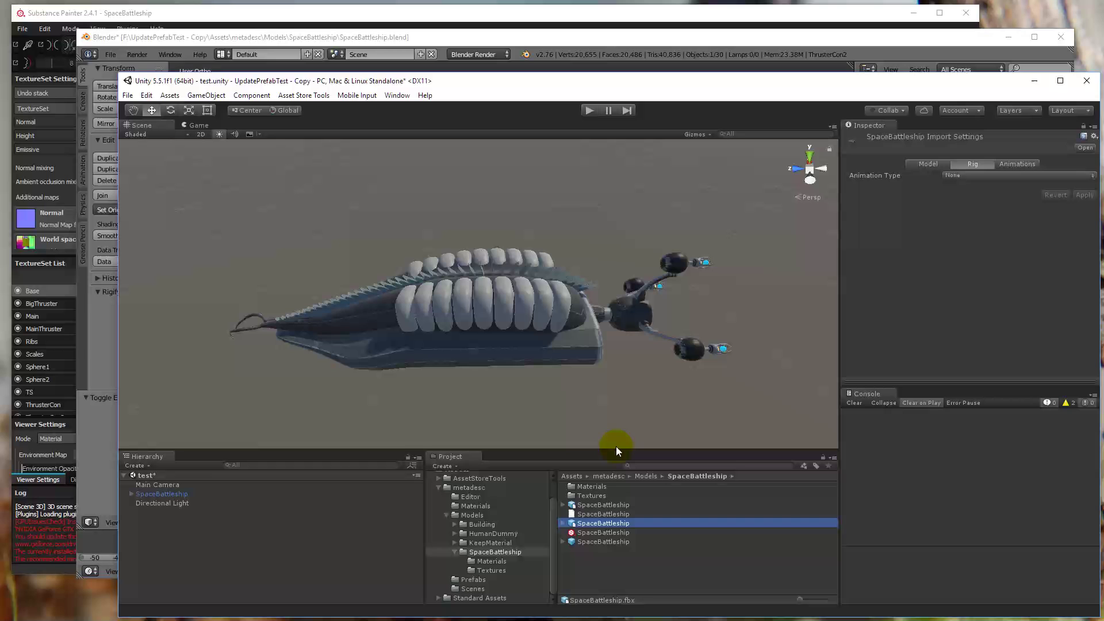
# Step: Browse into the SpaceBattleship Textures folder and scan the imported albedo, metallic, normal and emission maps
pyautogui.doubleClick(587, 489)
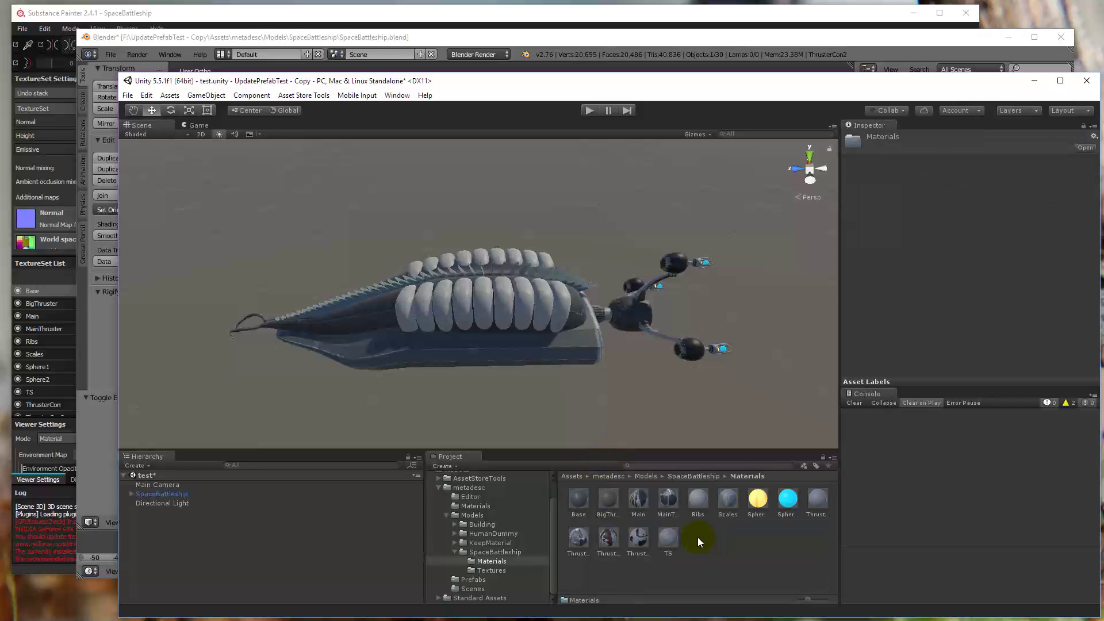
pyautogui.click(706, 475)
pyautogui.doubleClick(588, 495)
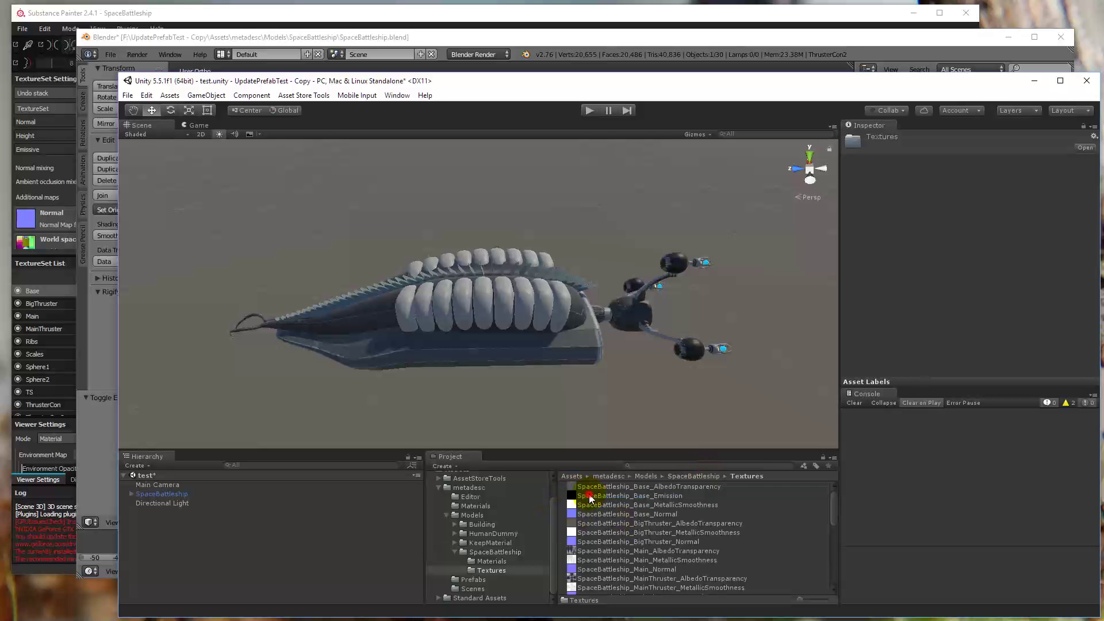
pyautogui.scroll(-10, 684, 537)
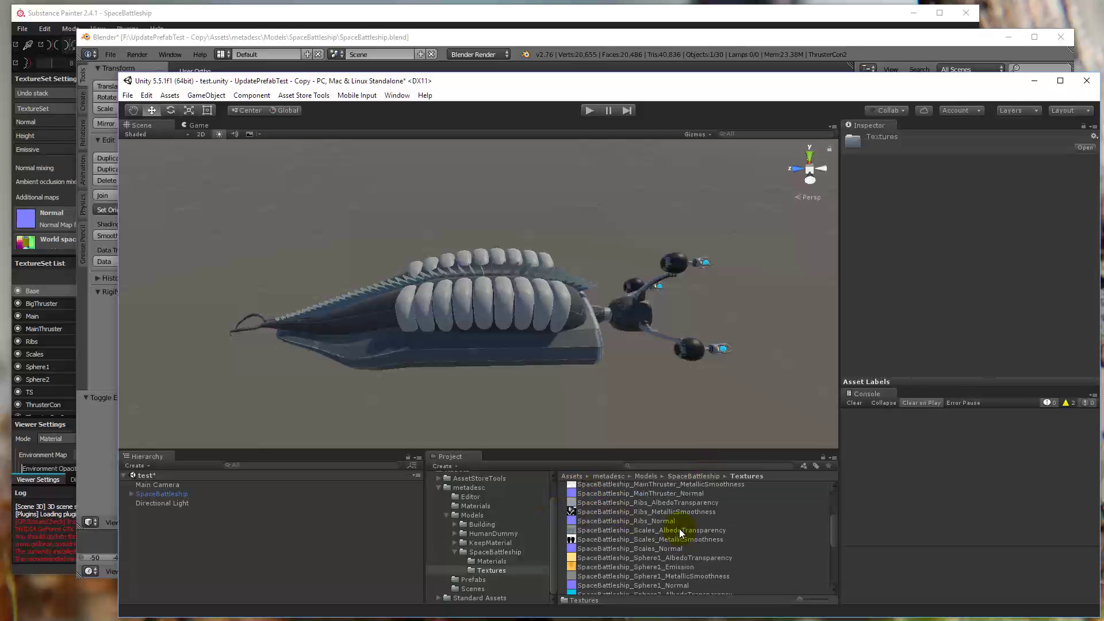
pyautogui.scroll(10, 679, 532)
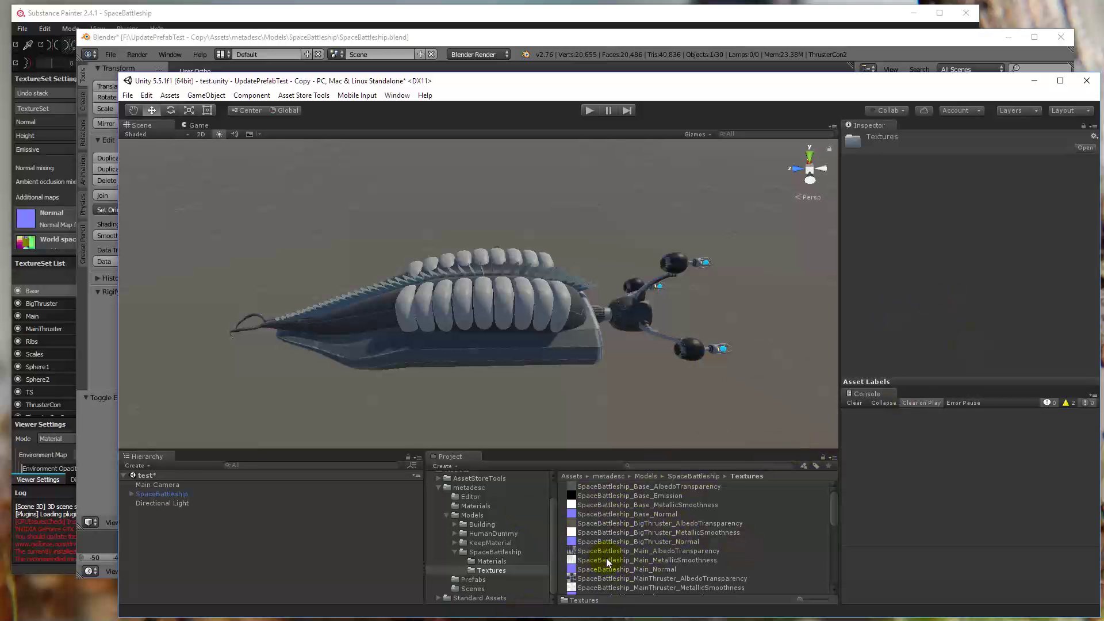
pyautogui.click(760, 476)
pyautogui.scroll(-4, 664, 561)
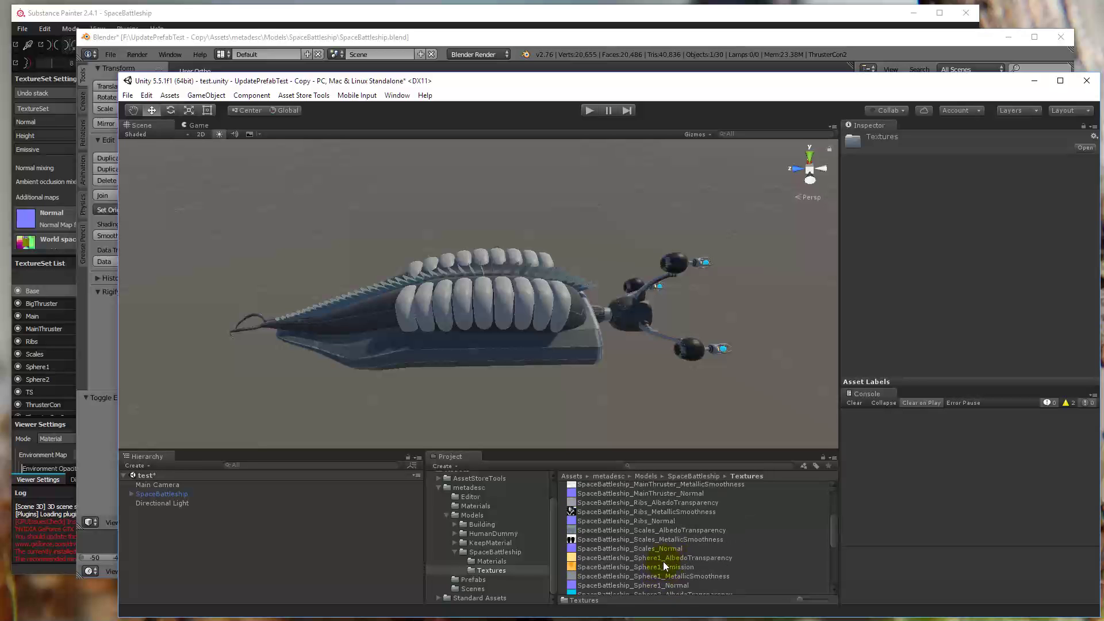
pyautogui.scroll(-1, 664, 546)
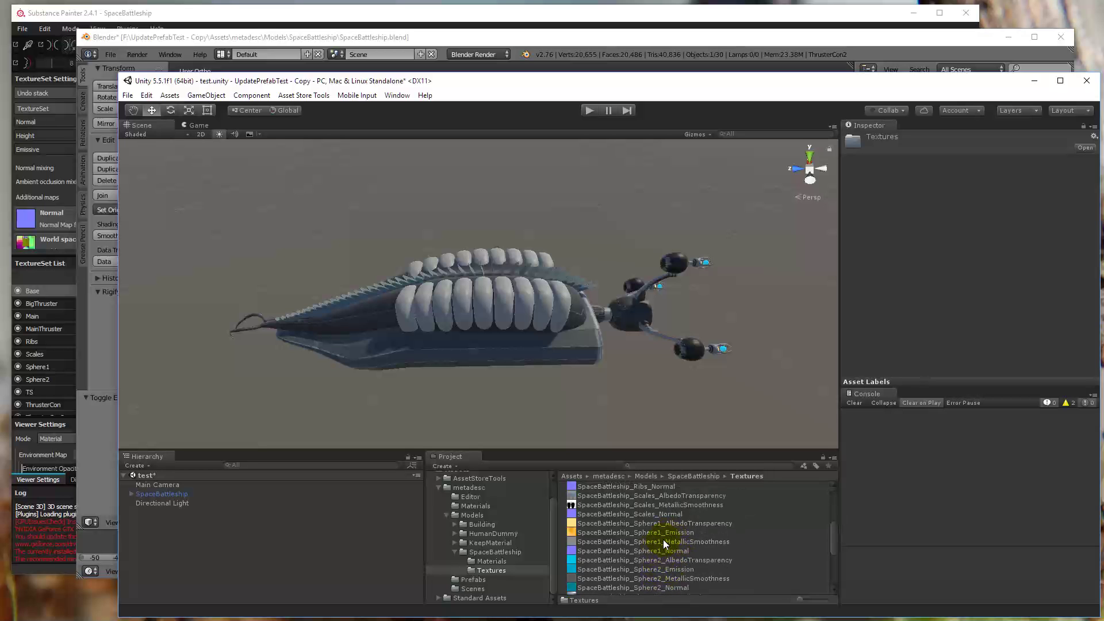
# Step: Check the SpaceBattleship_Scales_Normal import settings show Normal map texture type
pyautogui.click(622, 514)
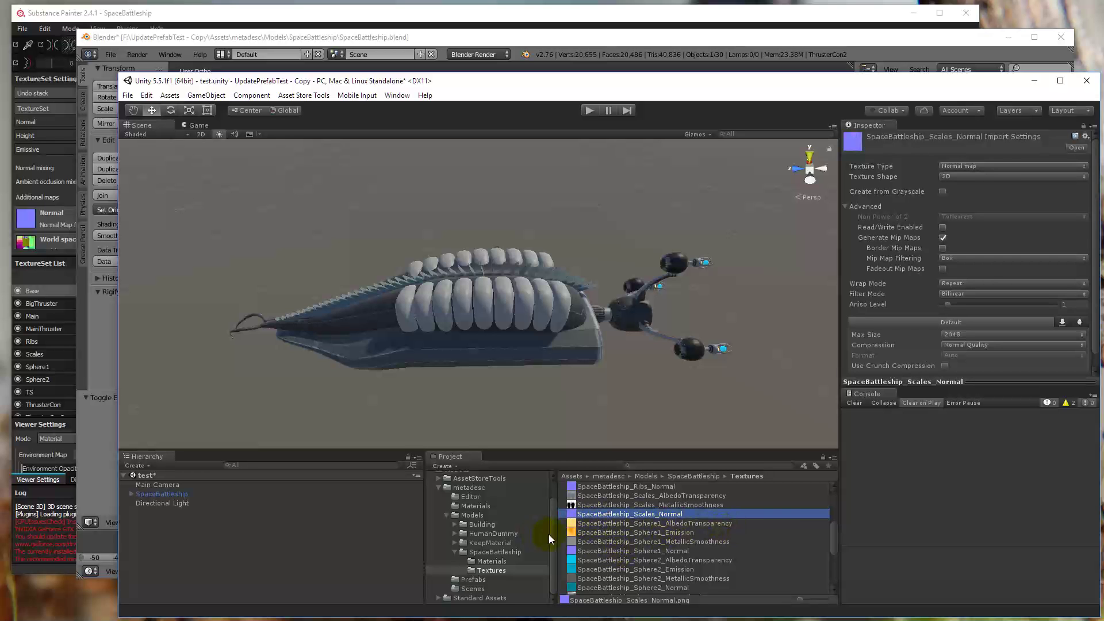
pyautogui.scroll(5, 637, 554)
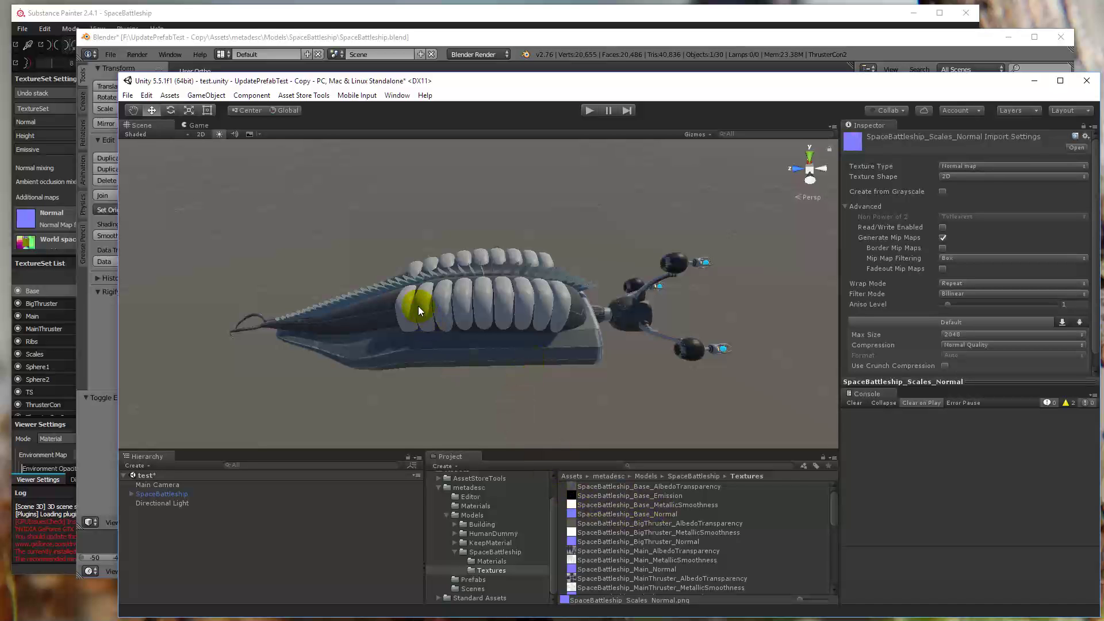
pyautogui.scroll(-8, 662, 541)
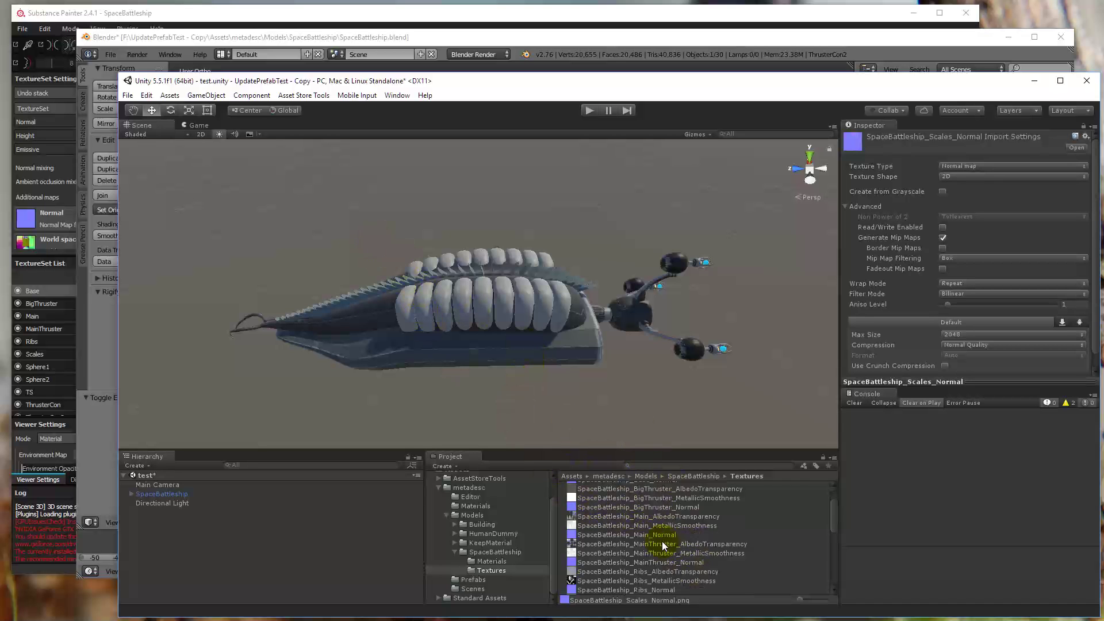
pyautogui.scroll(8, 664, 540)
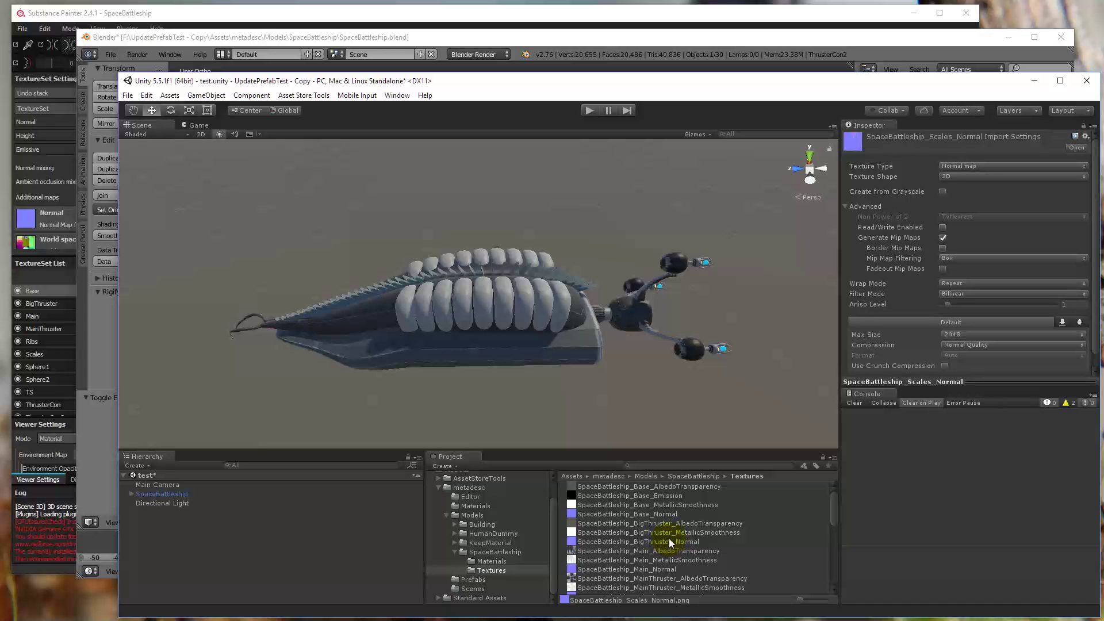
pyautogui.click(188, 495)
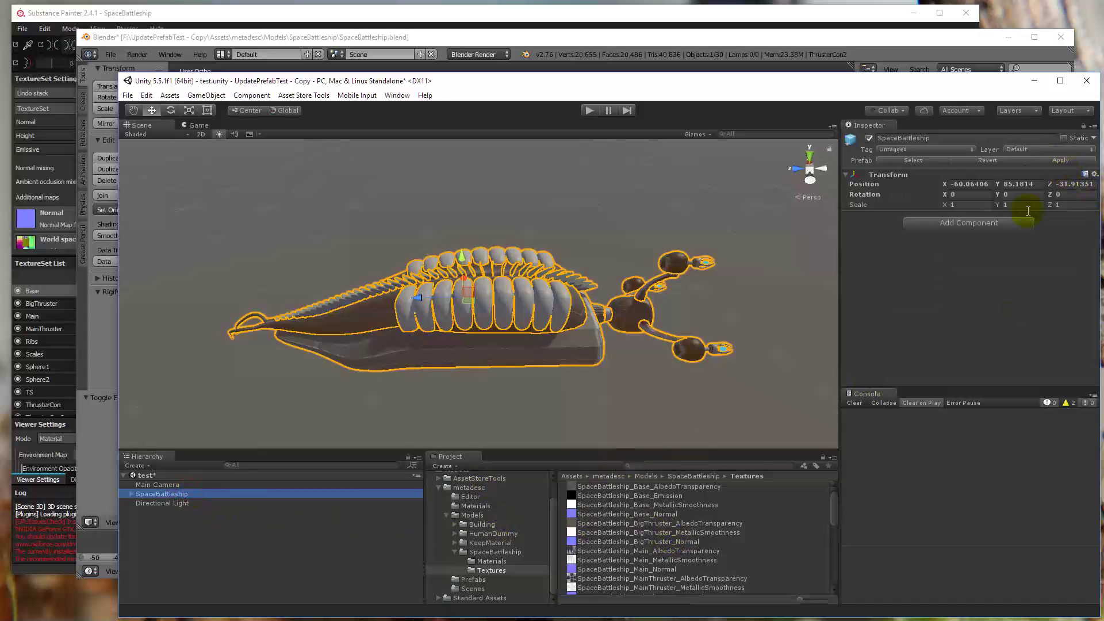
# Step: Apply the SpaceBattleship scene instance's changes to its prefab, then bring up the Blender file
pyautogui.click(493, 552)
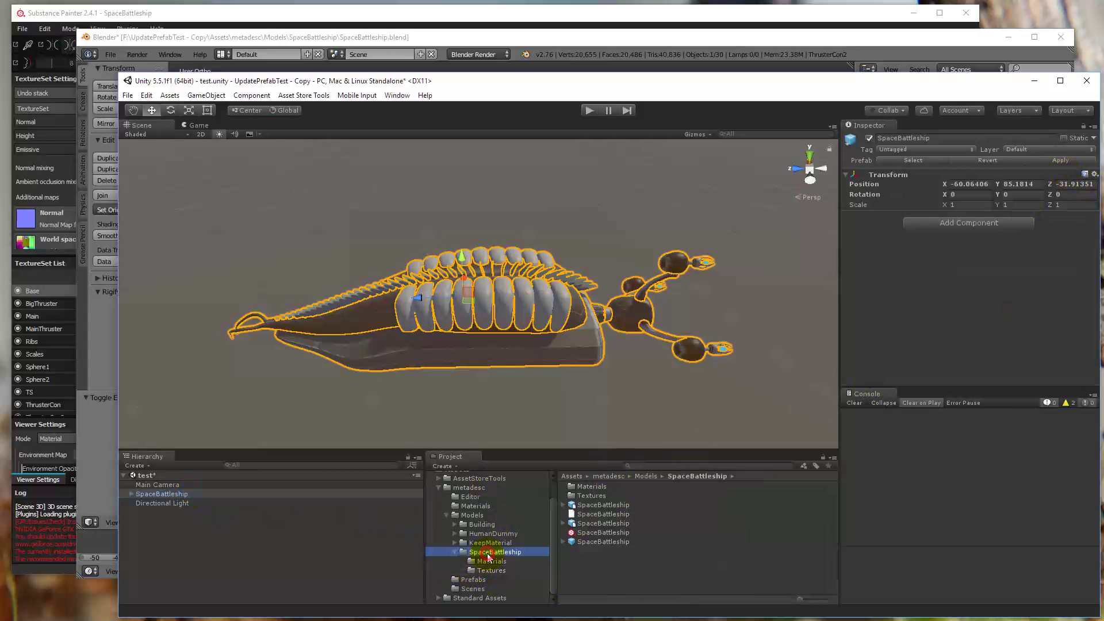
pyautogui.click(595, 542)
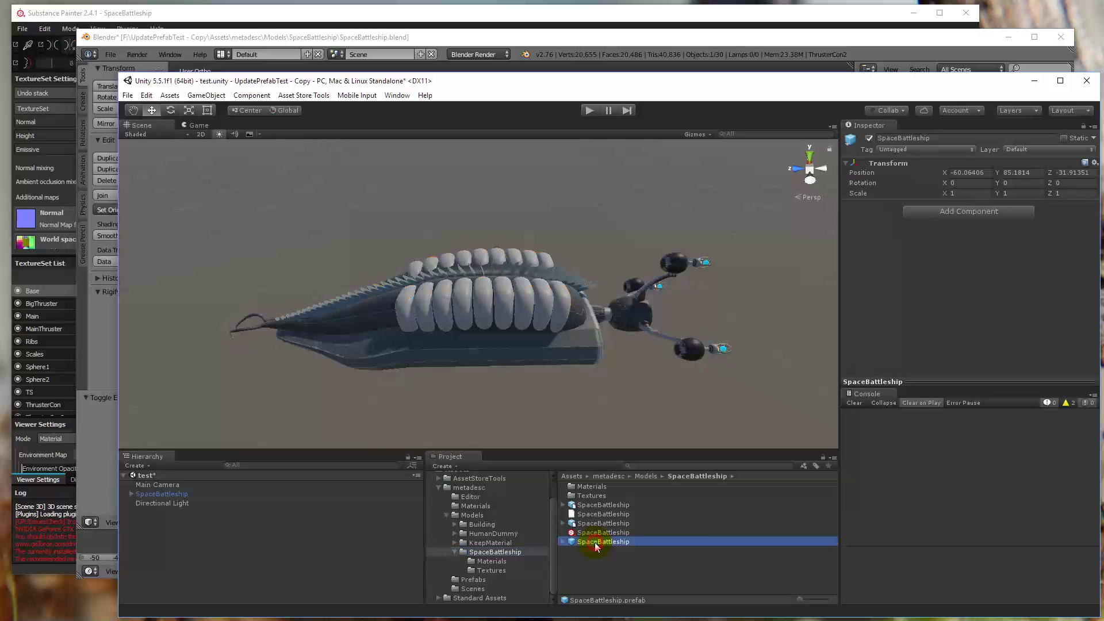
pyautogui.click(151, 494)
pyautogui.click(1074, 162)
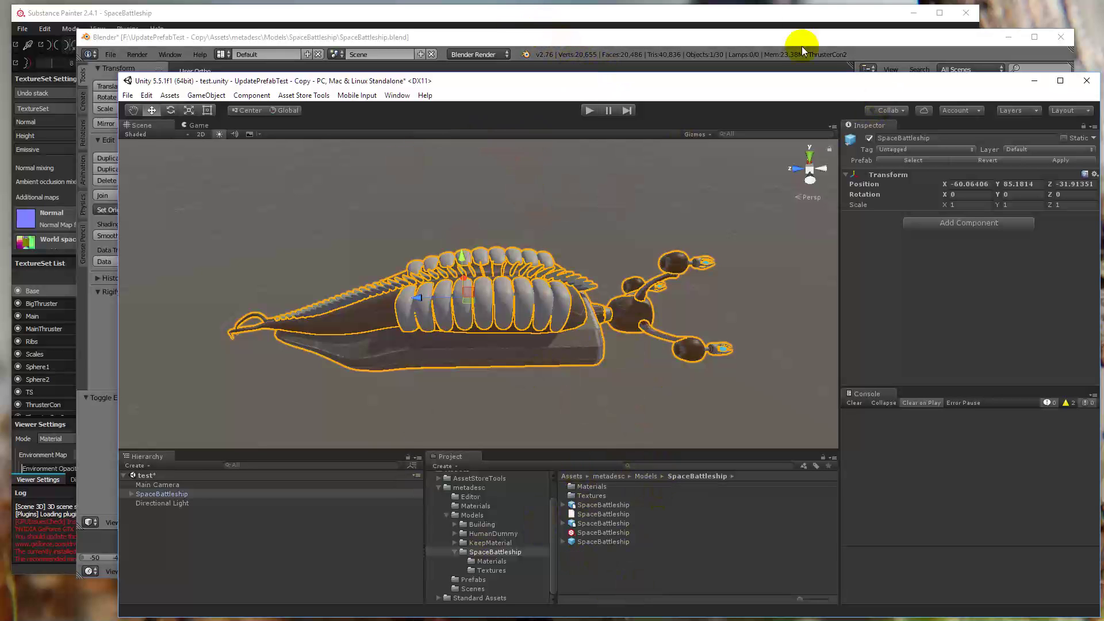
pyautogui.click(716, 38)
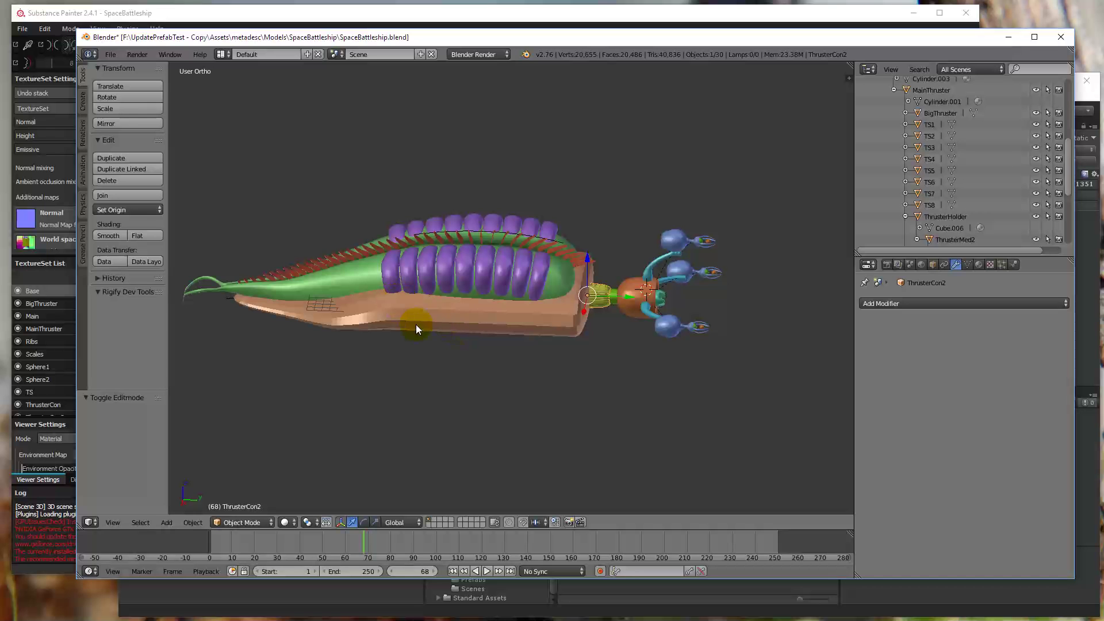
# Step: Cut the spine scales' array count from 42 to 16 and move them along Y
pyautogui.moveTo(402, 310); pyautogui.dragTo(485, 288, button='middle')
pyautogui.rightClick(499, 255)
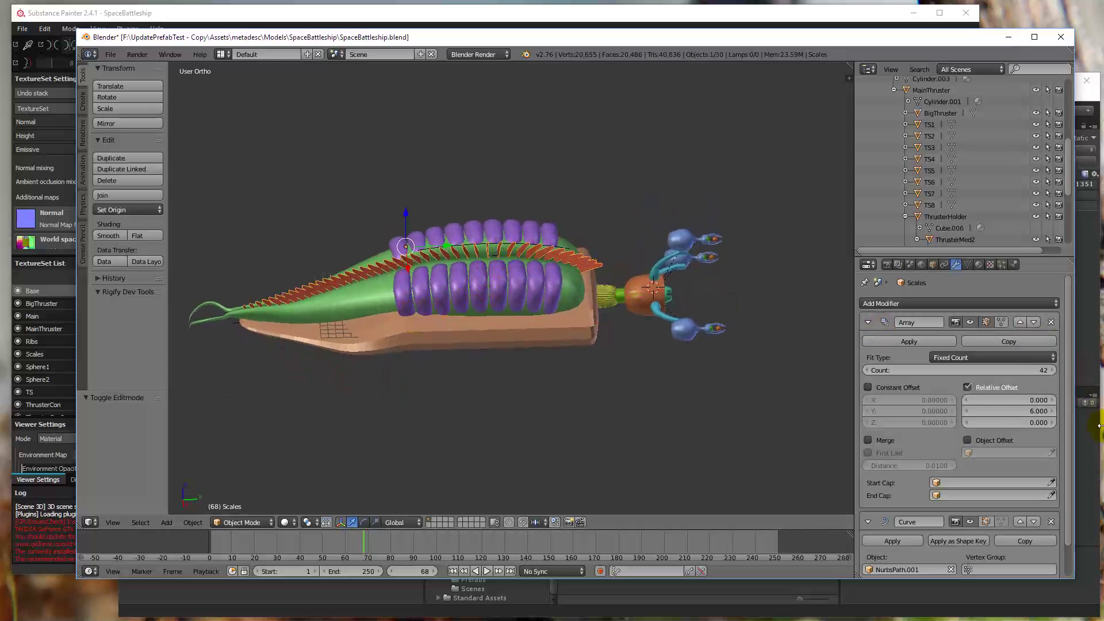
pyautogui.moveTo(1013, 372); pyautogui.dragTo(477, 263)
pyautogui.press('g')
pyautogui.press('y')
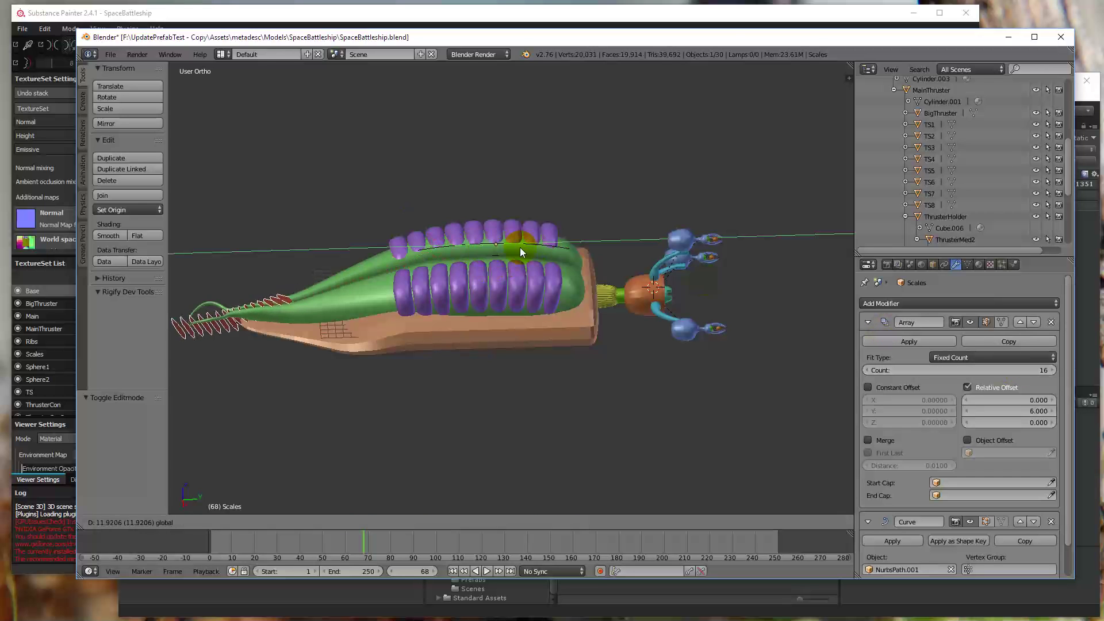
pyautogui.click(241, 287)
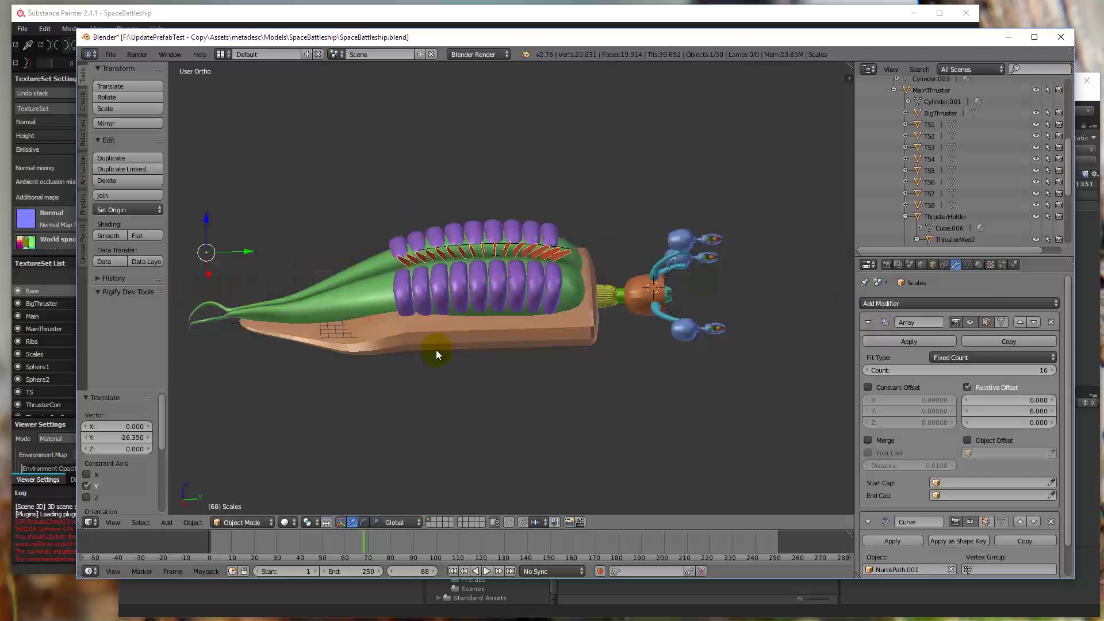
# Step: Reduce the purple ribs' array from 9 to 3 copies and shift them along the hull
pyautogui.rightClick(502, 287)
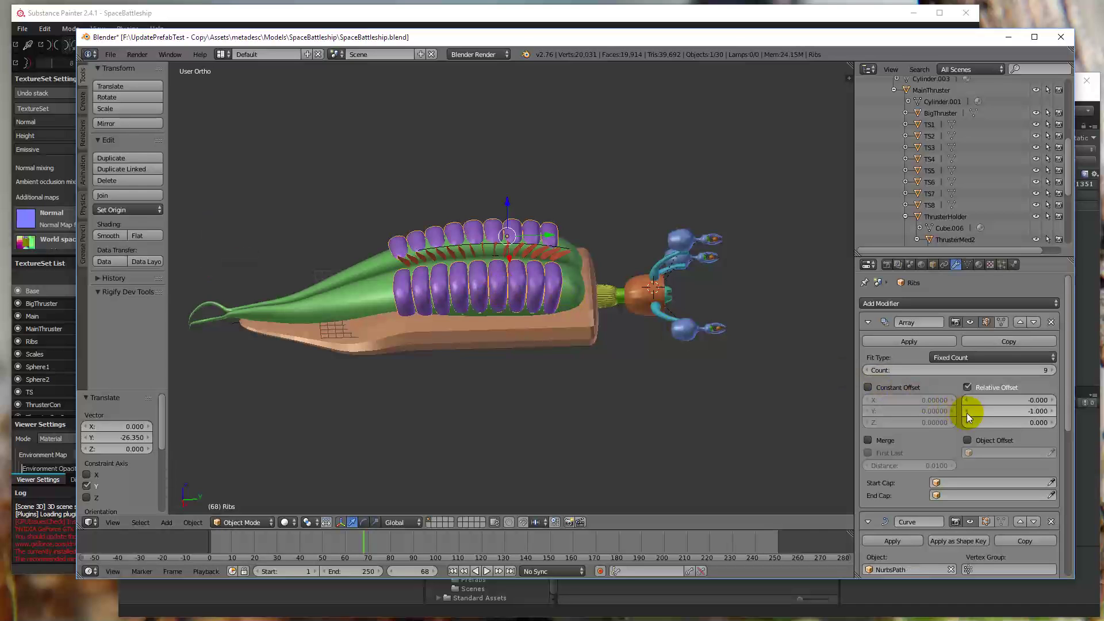
pyautogui.moveTo(1000, 376); pyautogui.dragTo(960, 377)
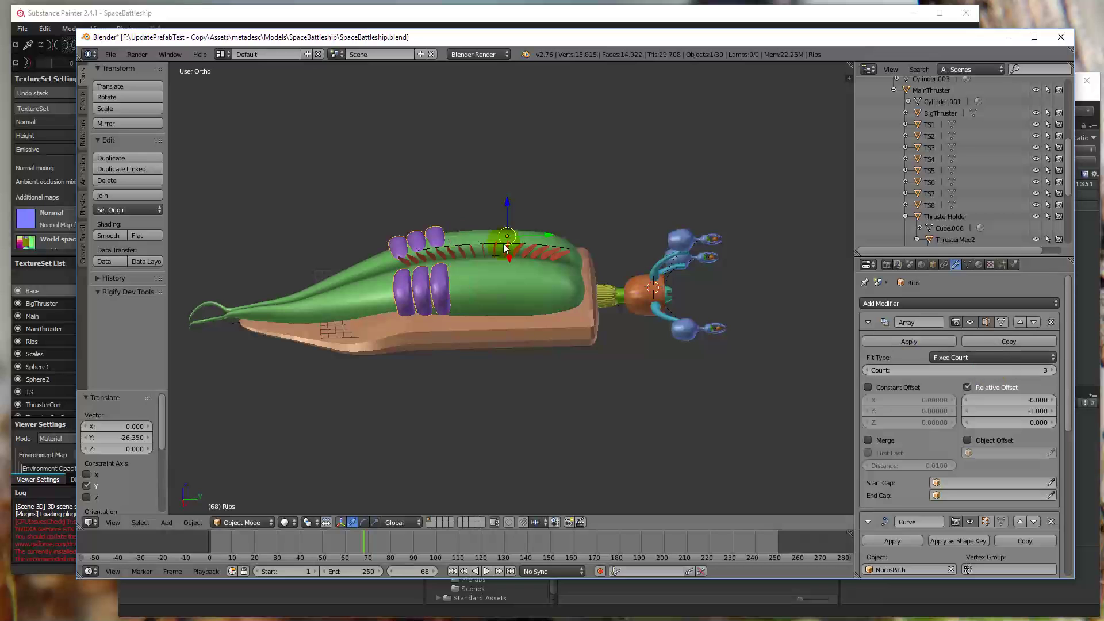
pyautogui.moveTo(529, 233); pyautogui.dragTo(474, 256)
pyautogui.rightClick(540, 345)
# Step: Scale the hull base up to 1.069 and select the three thruster-holder arms
pyautogui.press('s')
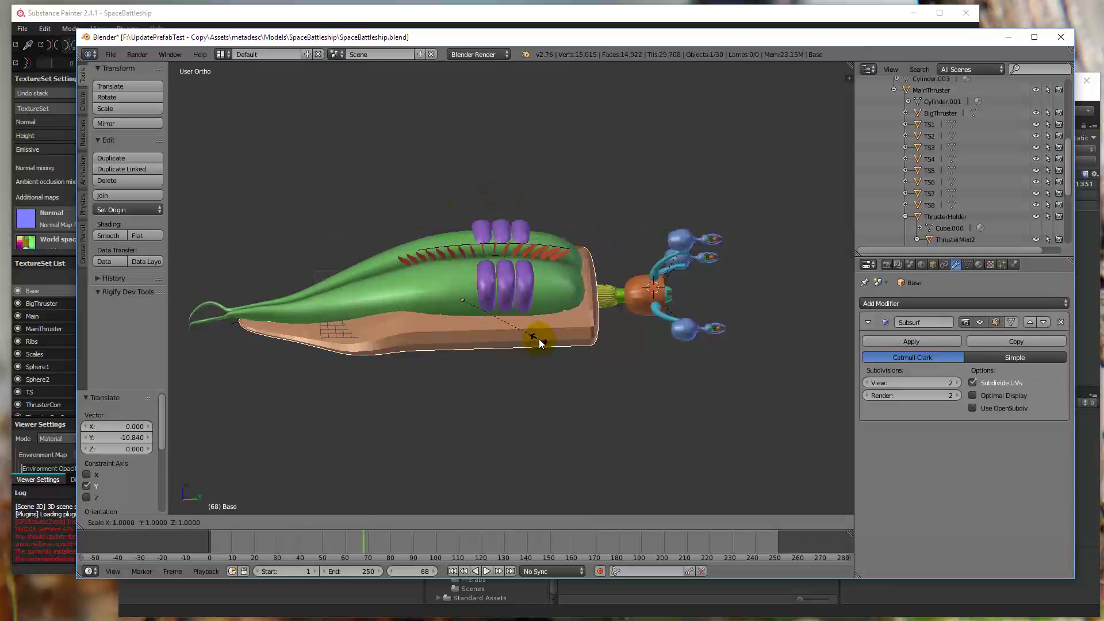
pyautogui.click(542, 342)
pyautogui.rightClick(661, 276)
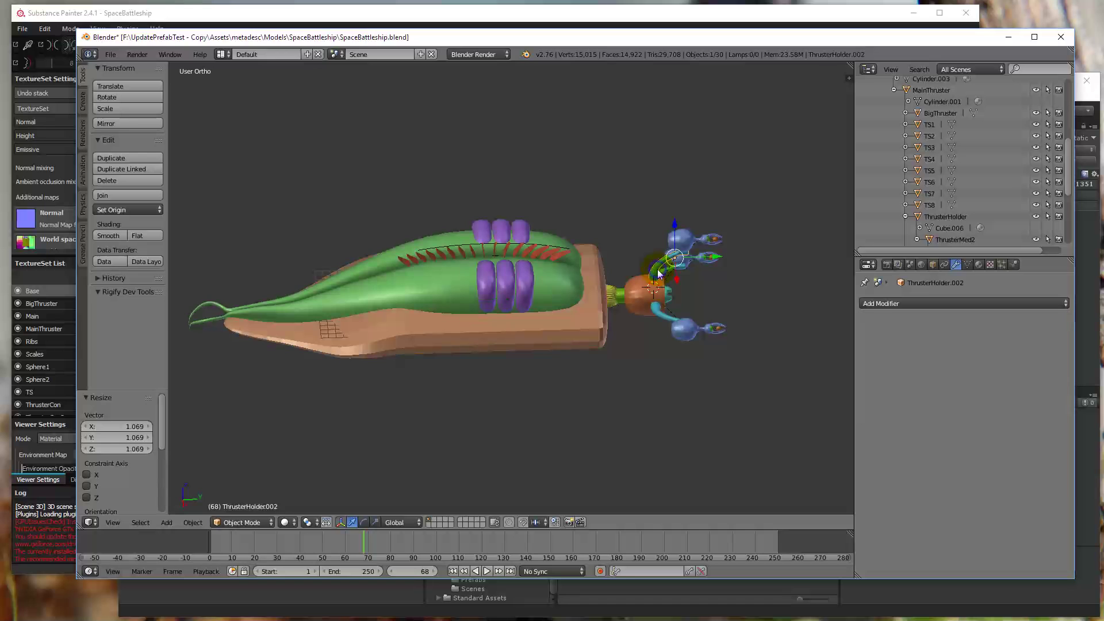
pyautogui.moveTo(766, 316); pyautogui.dragTo(675, 364, button='middle')
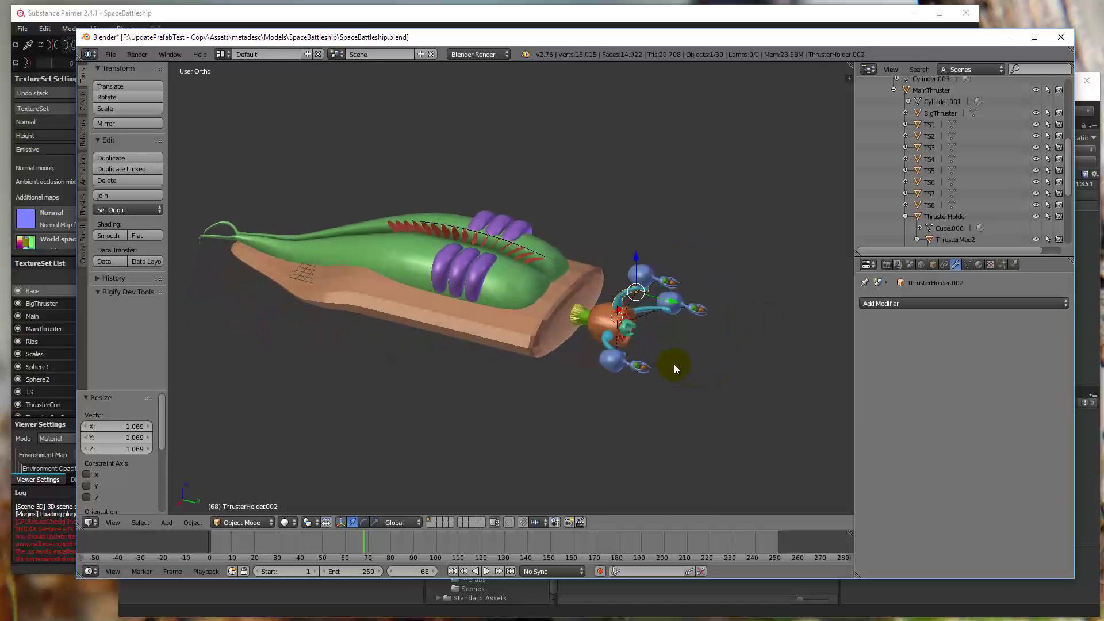
pyautogui.keyDown('shift'); pyautogui.rightClick(605, 344); pyautogui.keyUp('shift')
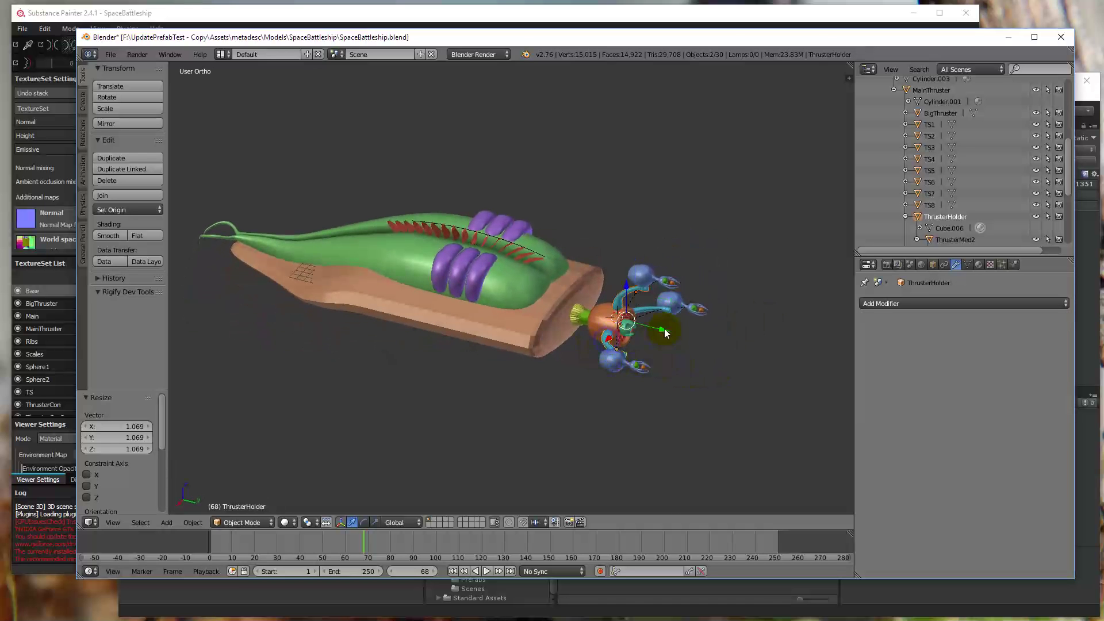
pyautogui.keyDown('shift'); pyautogui.rightClick(674, 335); pyautogui.keyUp('shift')
# Step: Move the three thruster holders -1.558 along Y toward the hull
pyautogui.press('g')
pyautogui.press('y')
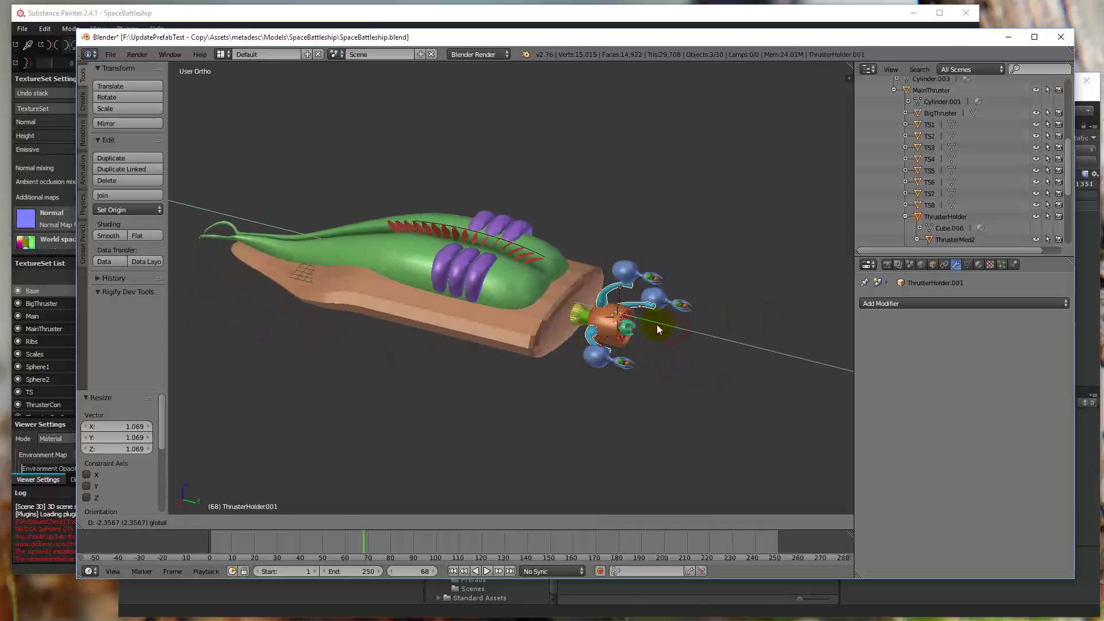
pyautogui.click(488, 337)
pyautogui.moveTo(488, 336); pyautogui.dragTo(533, 340, button='middle')
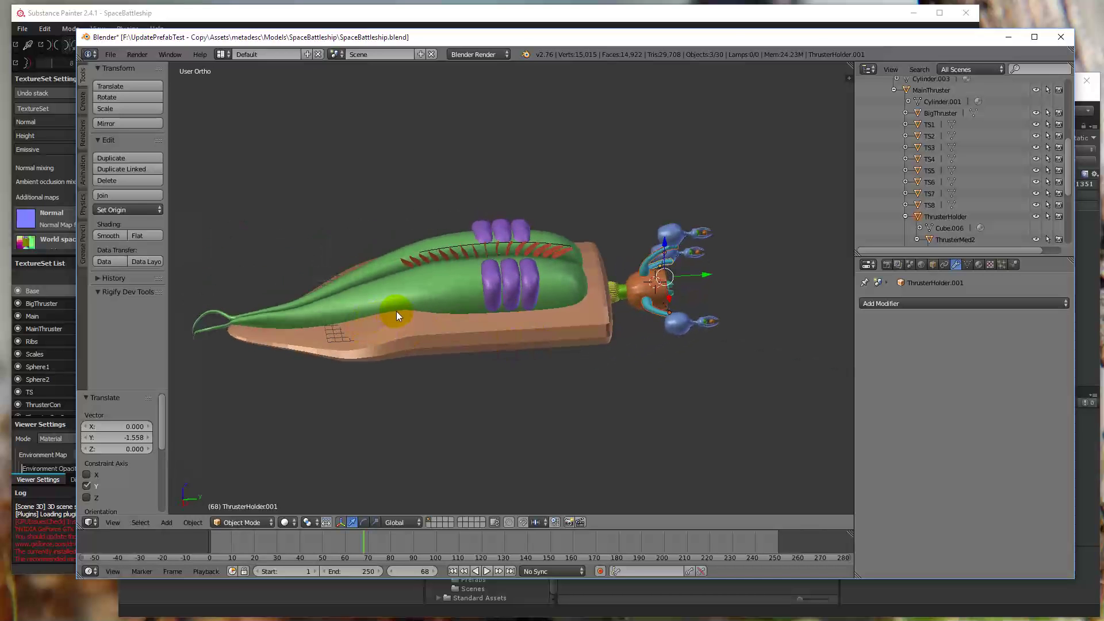
pyautogui.moveTo(397, 316); pyautogui.dragTo(387, 261, button='middle')
pyautogui.scroll(3, 501, 346)
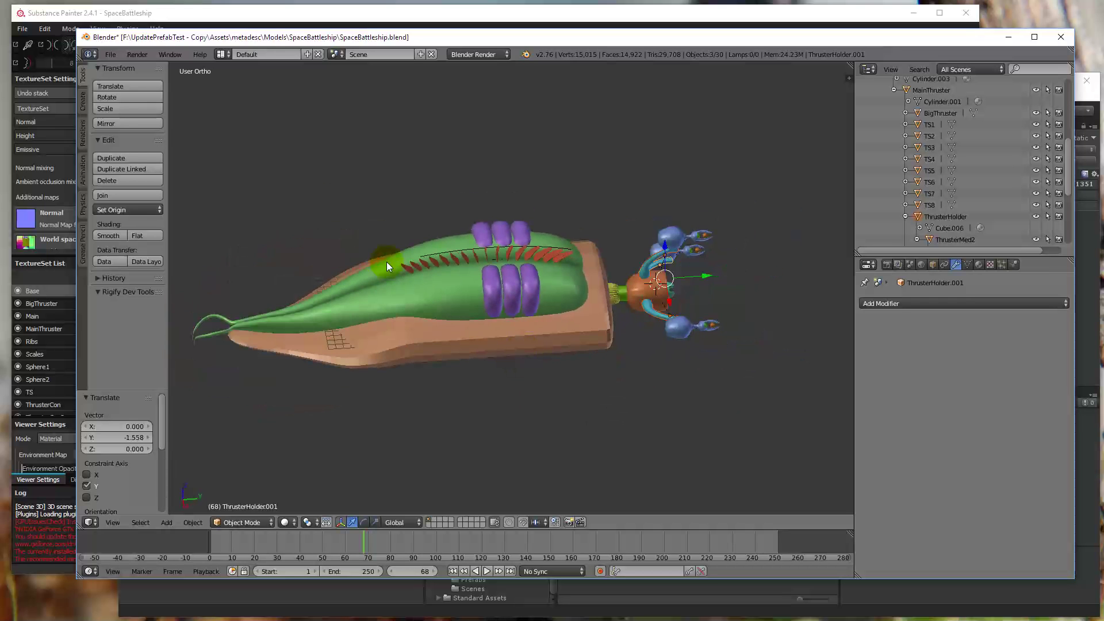
pyautogui.click(111, 55)
# Step: Export the ship as FBX over the existing SpaceBattleship.fbx, then return to Unity
pyautogui.moveTo(169, 277)
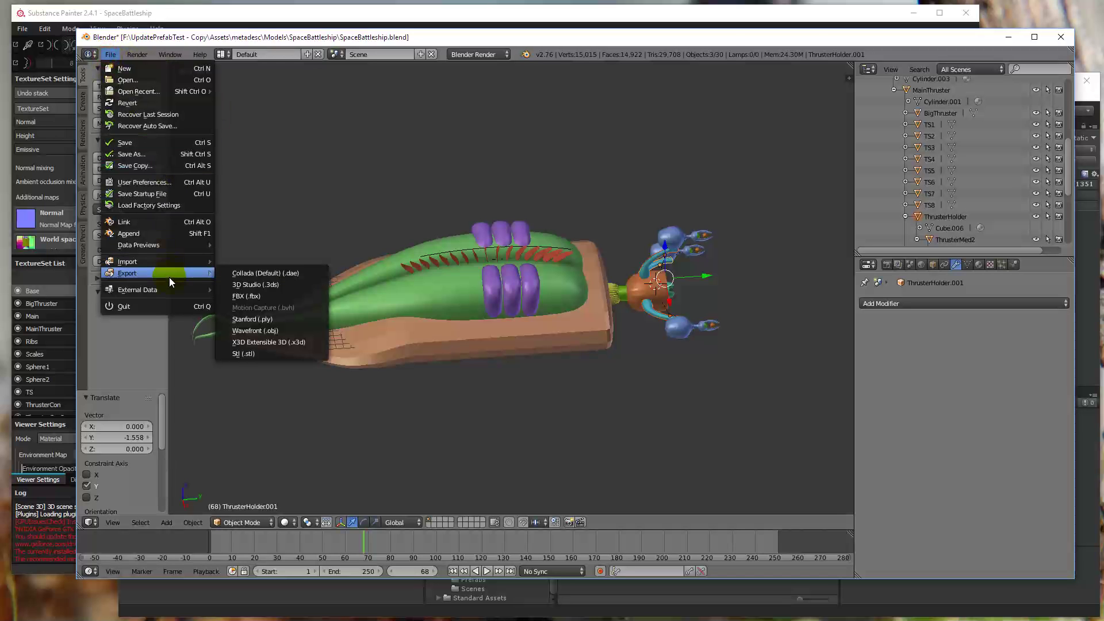
pyautogui.click(260, 297)
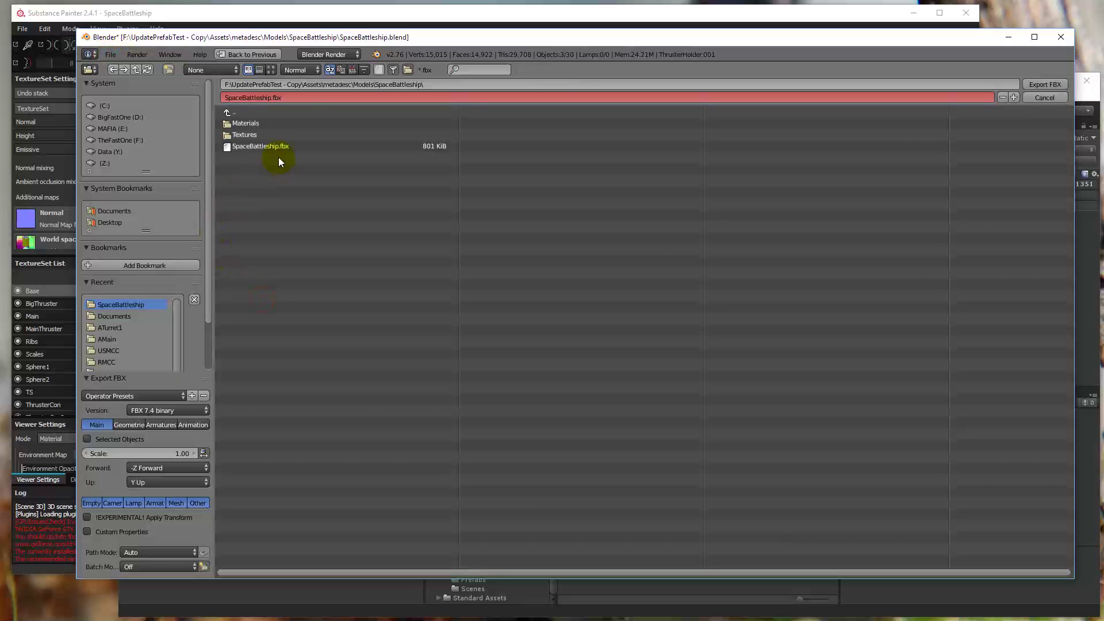
pyautogui.doubleClick(277, 148)
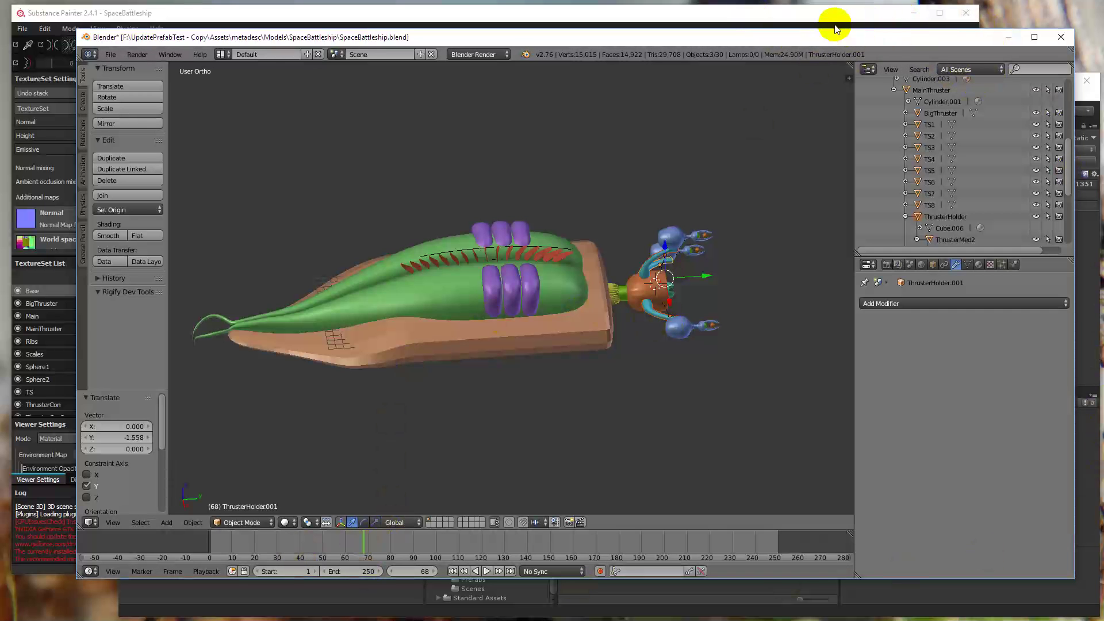
pyautogui.click(1097, 265)
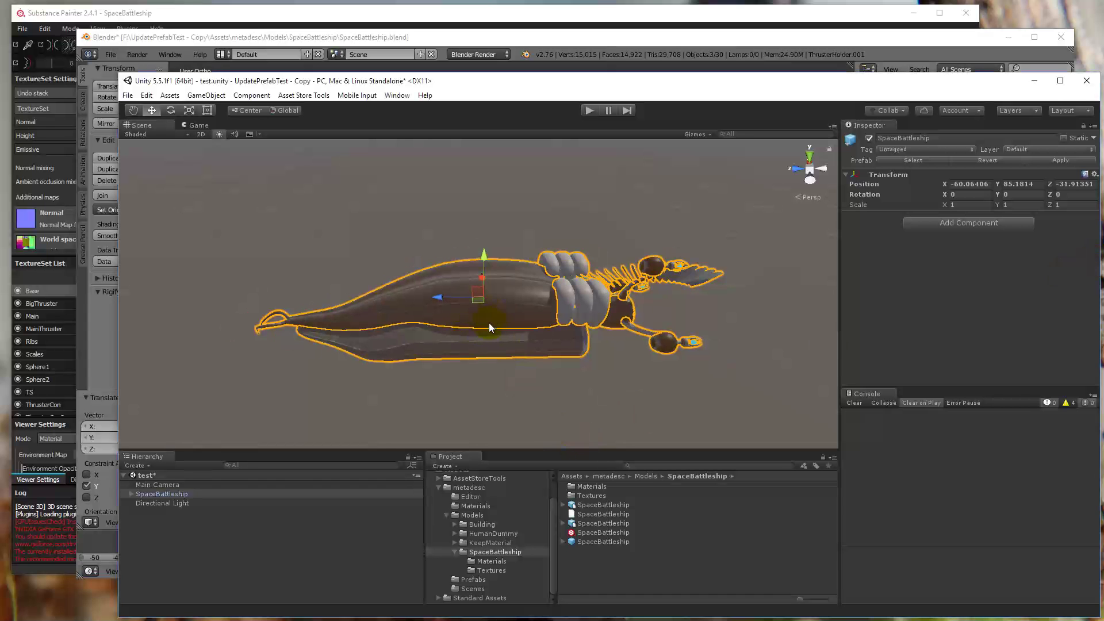
pyautogui.keyDown('alt'); pyautogui.moveTo(488, 322); pyautogui.dragTo(509, 346); pyautogui.keyUp('alt')
pyautogui.moveTo(510, 346); pyautogui.dragTo(517, 351, button='middle')
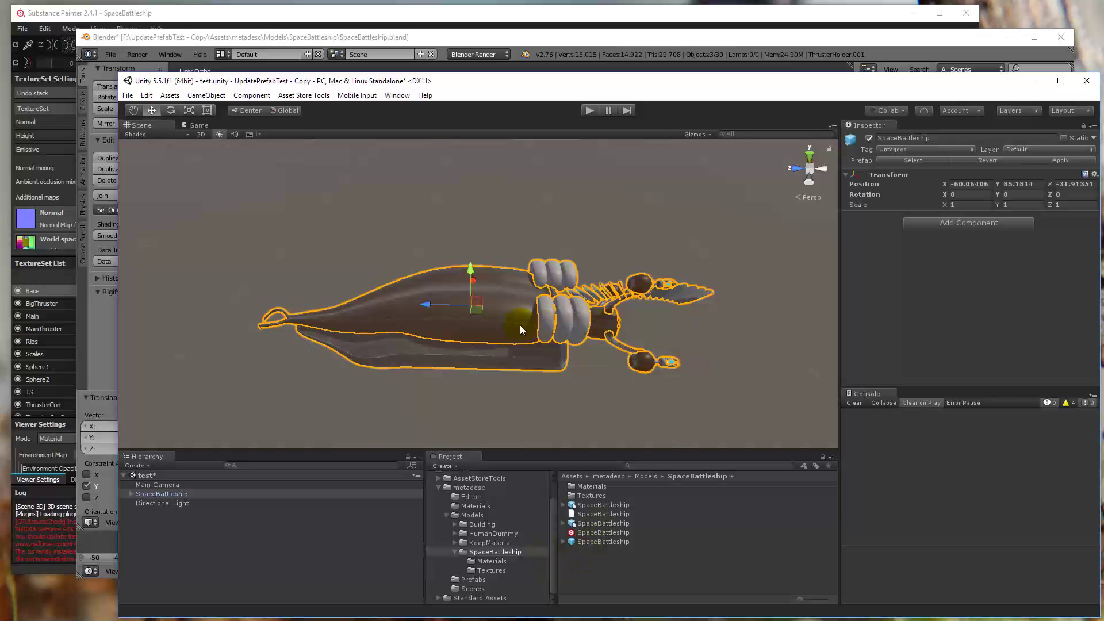
# Step: Apply the edited mesh to the SpaceBattleship prefab through metadesc > Update Prefab > Applies to Prefab
pyautogui.click(616, 540)
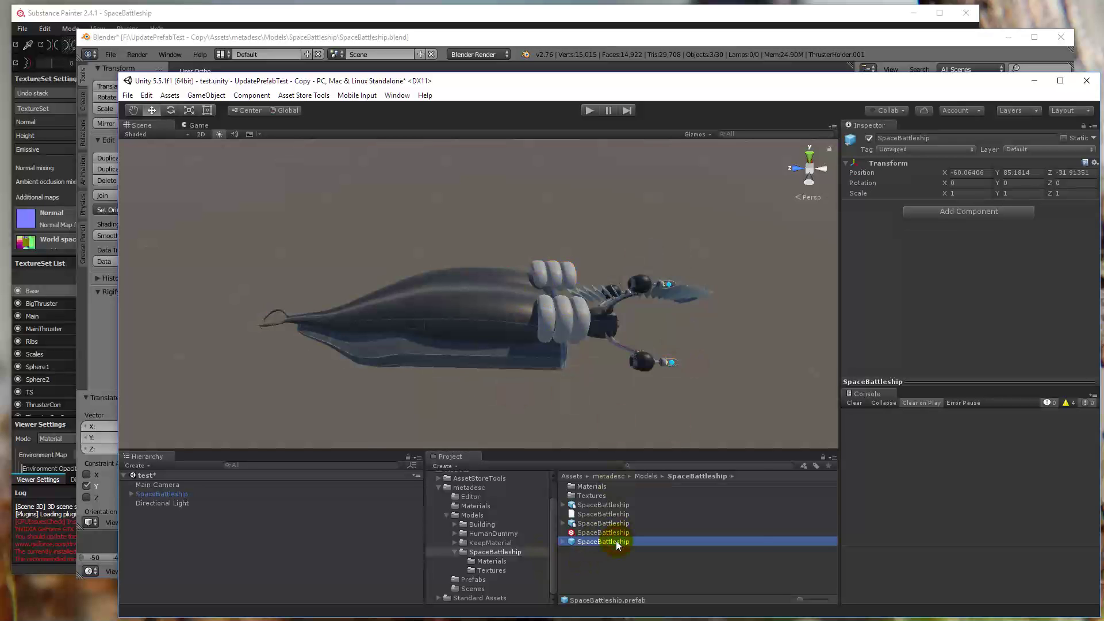
pyautogui.rightClick(616, 540)
pyautogui.moveTo(731, 315)
pyautogui.moveTo(804, 316)
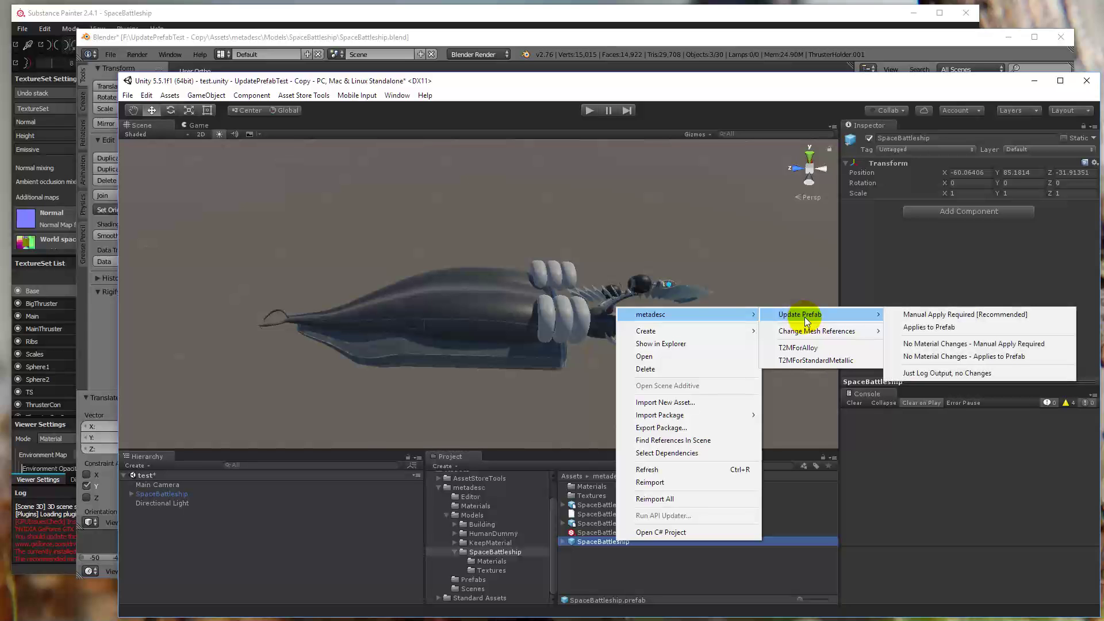
pyautogui.click(961, 329)
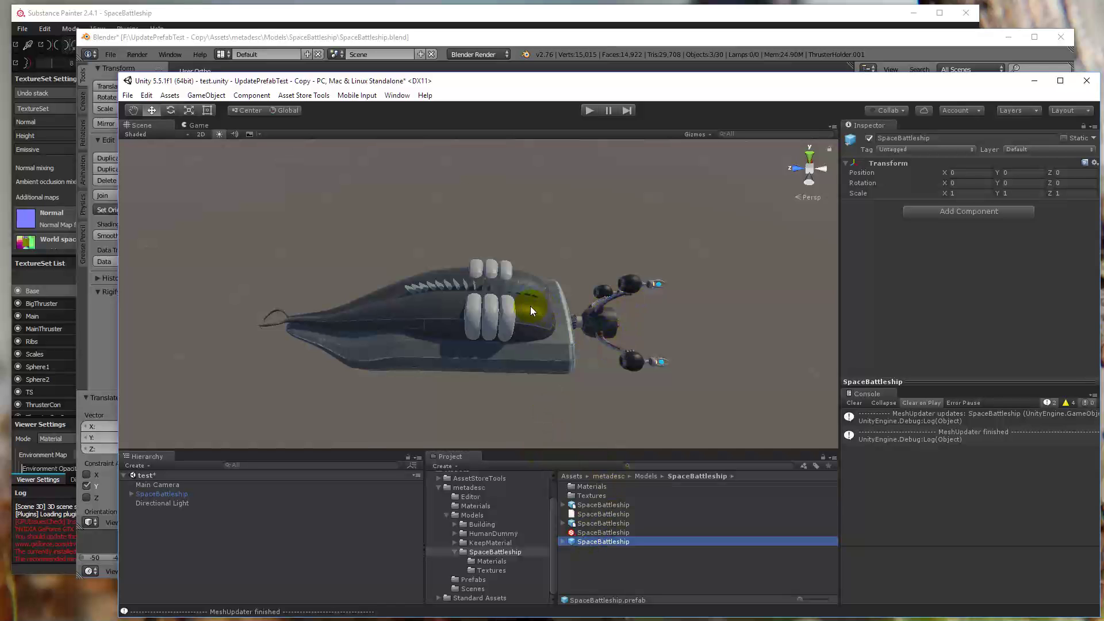
pyautogui.click(455, 40)
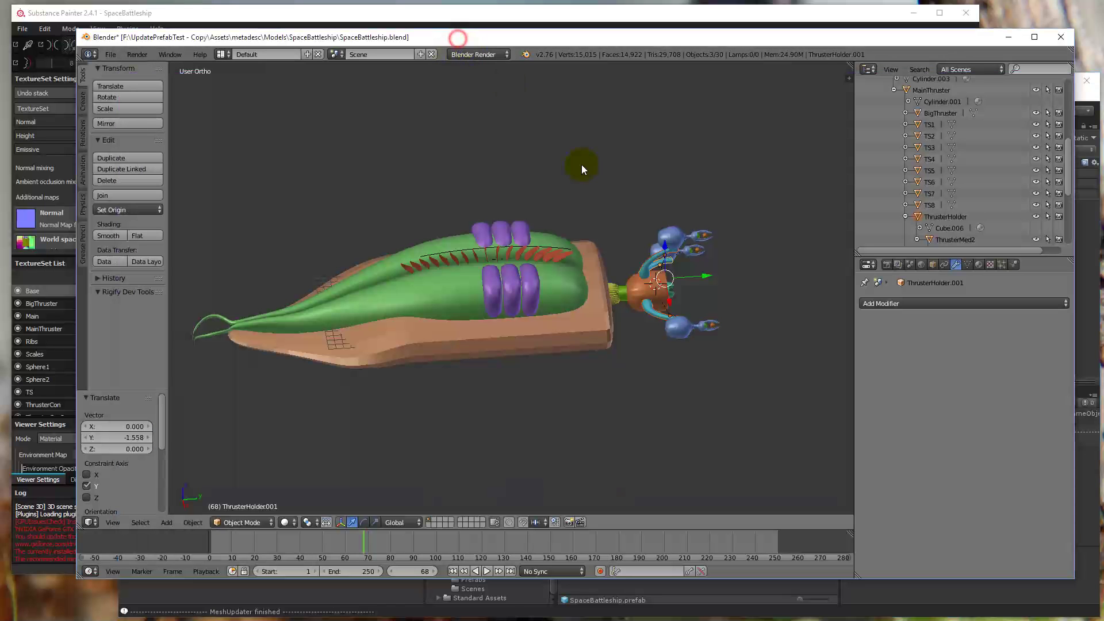
pyautogui.click(1083, 99)
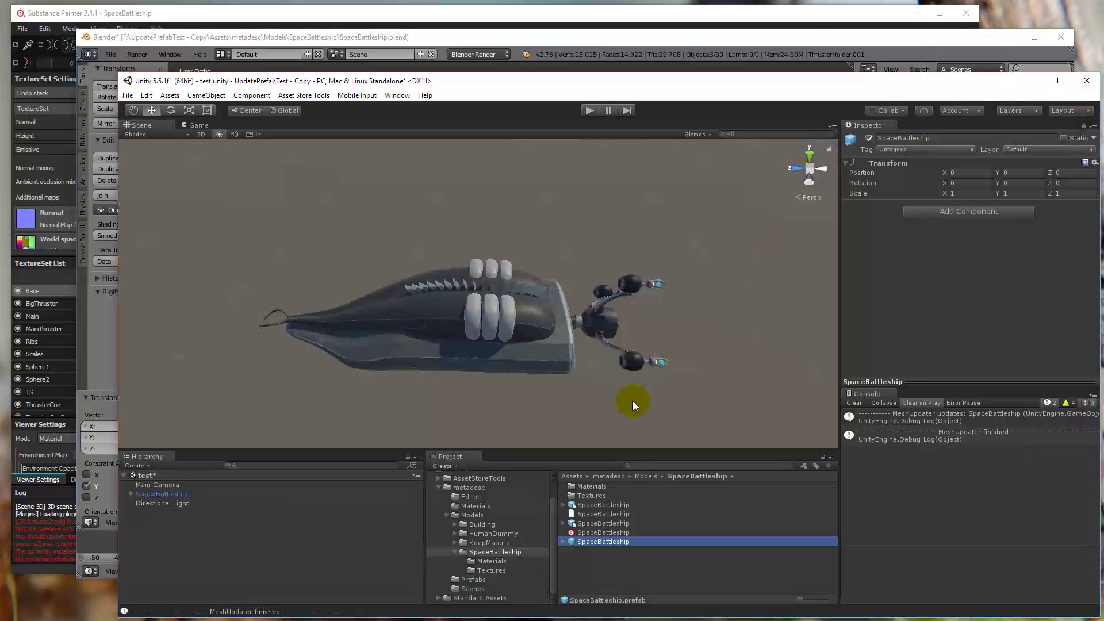
# Step: Load the ring-shaped Coffee Cup alpha onto the brush and paint a starting dot on the hull edge
pyautogui.click(296, 12)
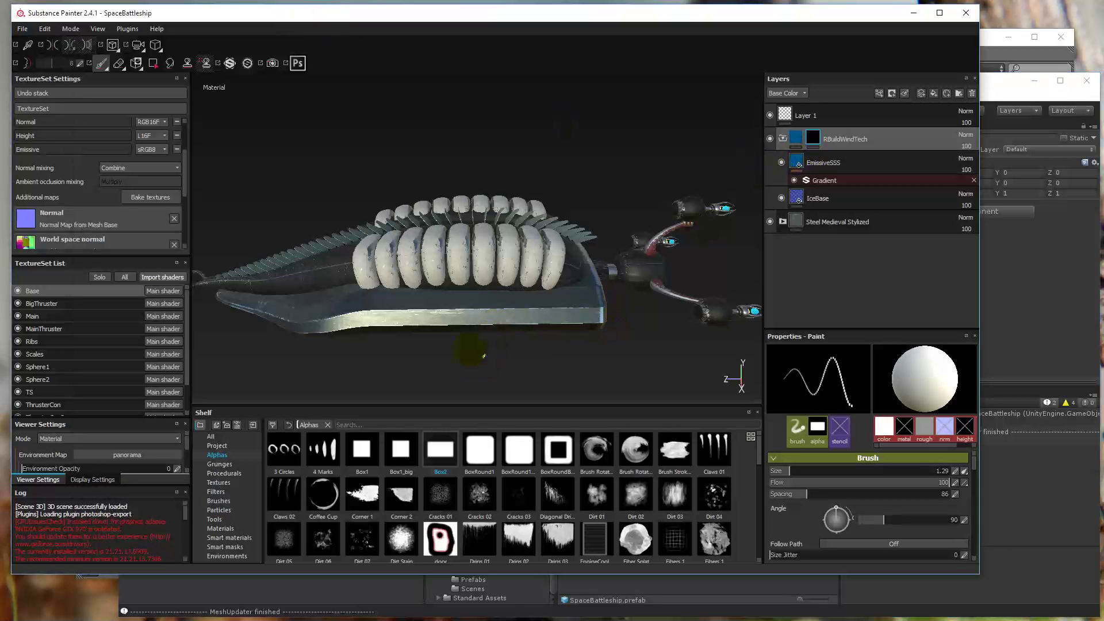
pyautogui.scroll(4, 408, 348)
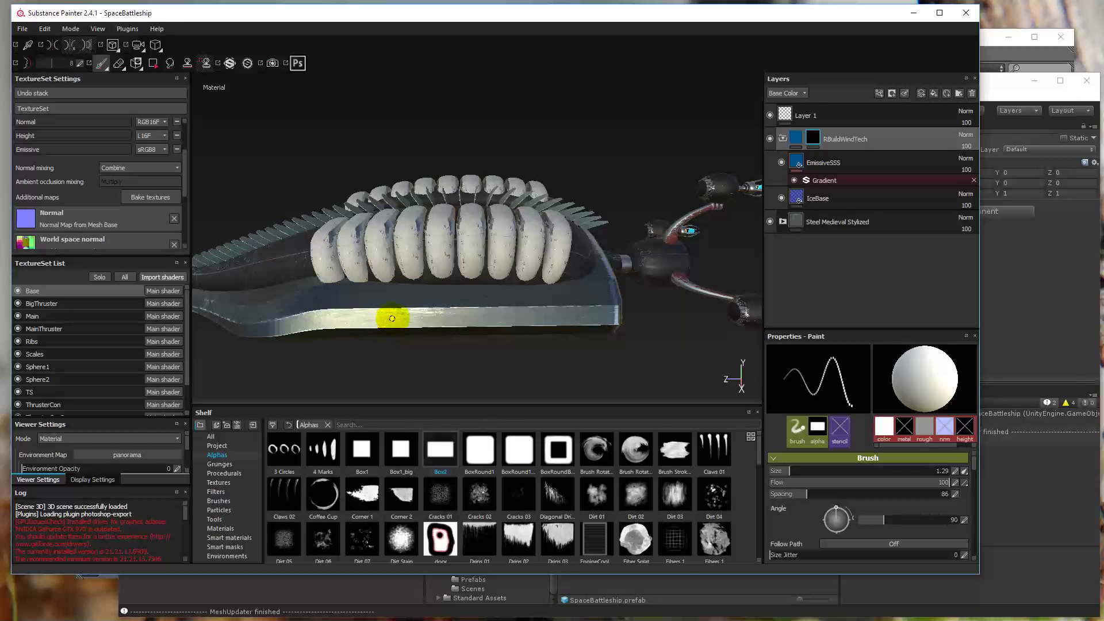
pyautogui.keyDown('alt'); pyautogui.moveTo(352, 316); pyautogui.dragTo(396, 302); pyautogui.keyUp('alt')
pyautogui.scroll(3, 395, 302)
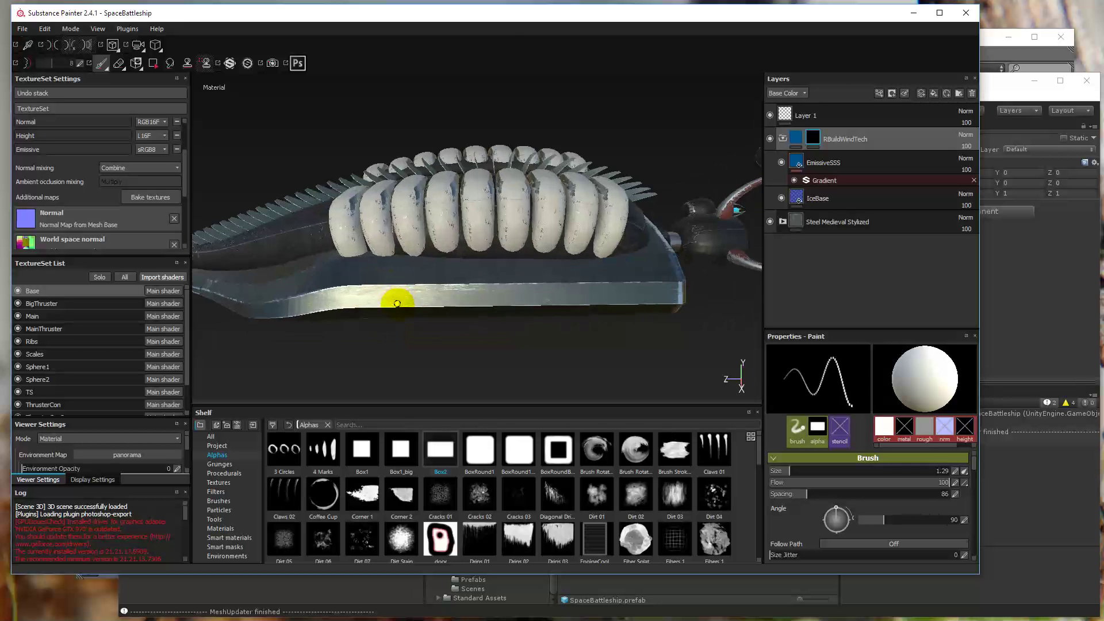
pyautogui.moveTo(337, 501)
pyautogui.mouseDown()
pyautogui.moveTo(481, 452)
pyautogui.moveTo(439, 345)
pyautogui.mouseUp()
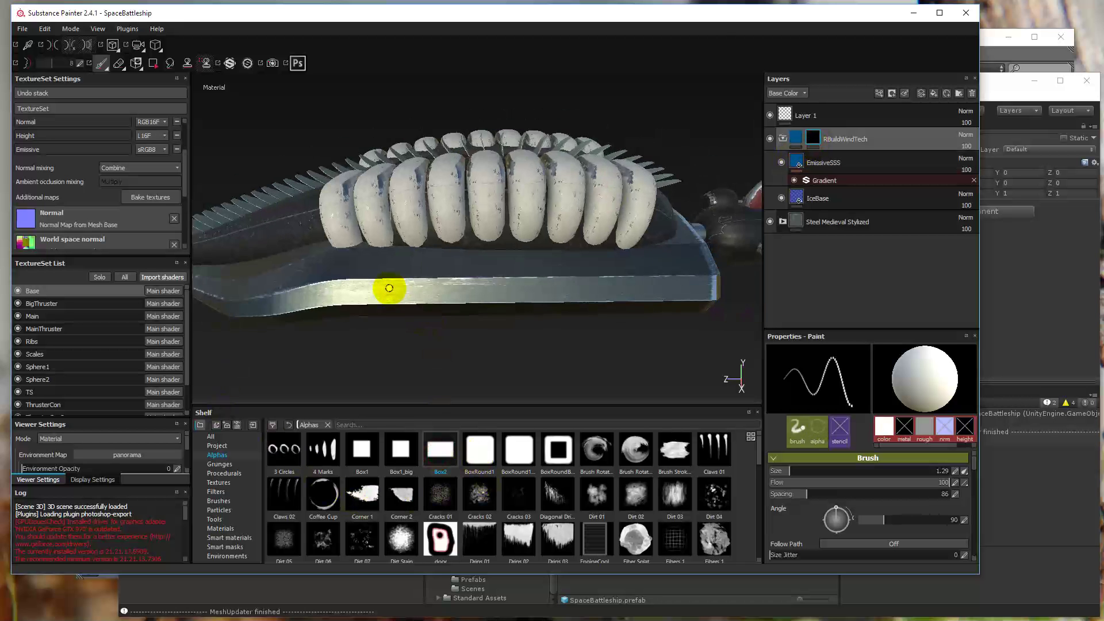
pyautogui.scroll(5, 387, 288)
pyautogui.scroll(-5, 348, 292)
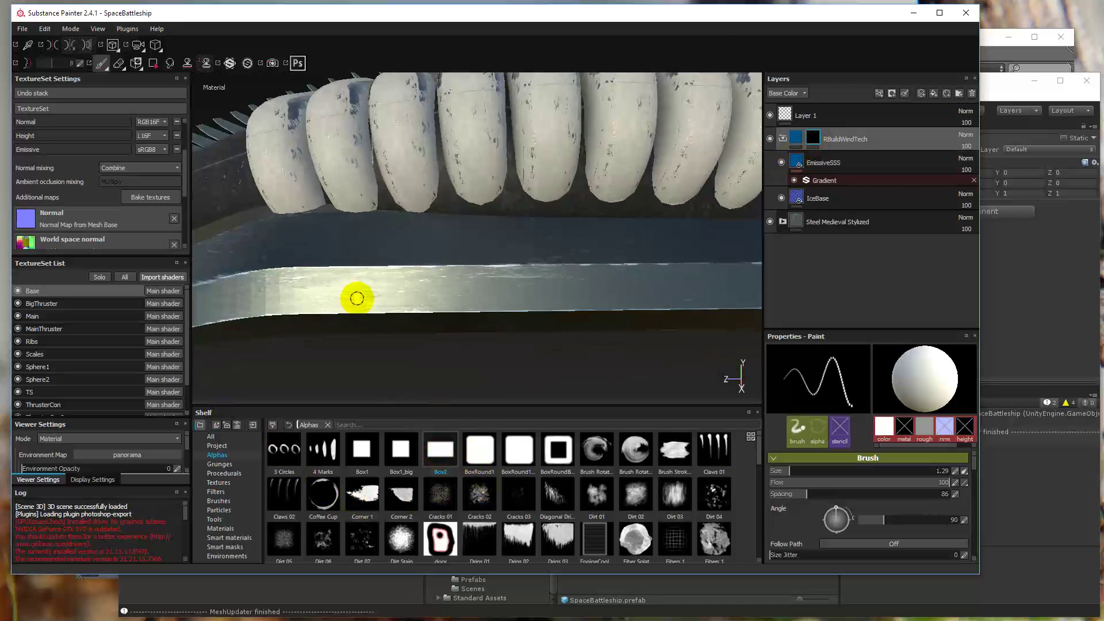
pyautogui.click(309, 286)
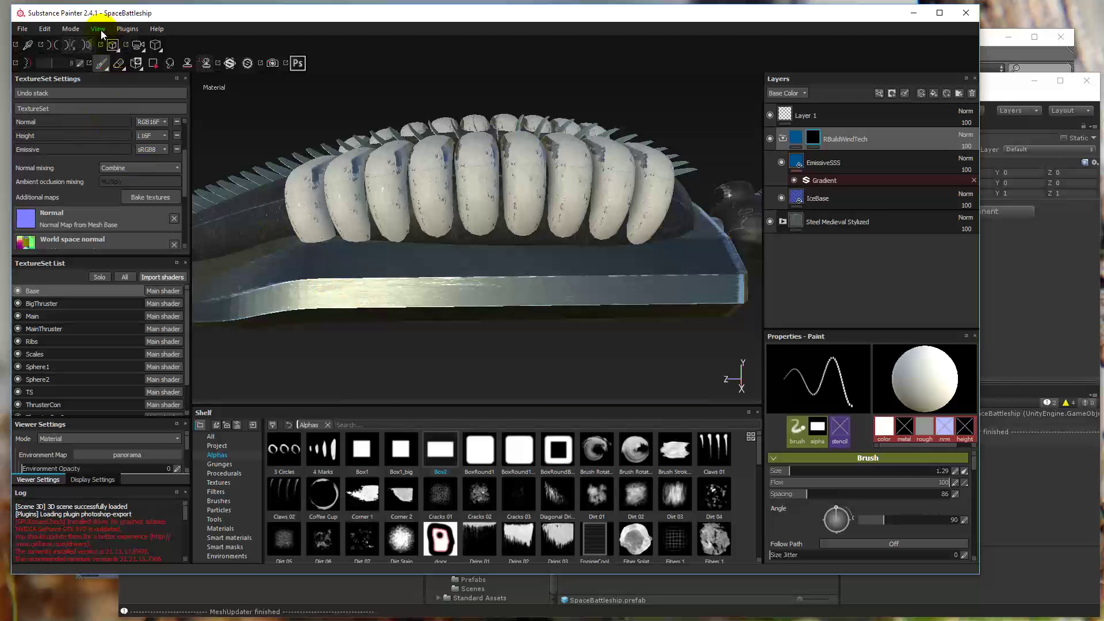
# Step: Turn on symmetry and paint two straight rows of cyan lights along the hull
pyautogui.click(56, 45)
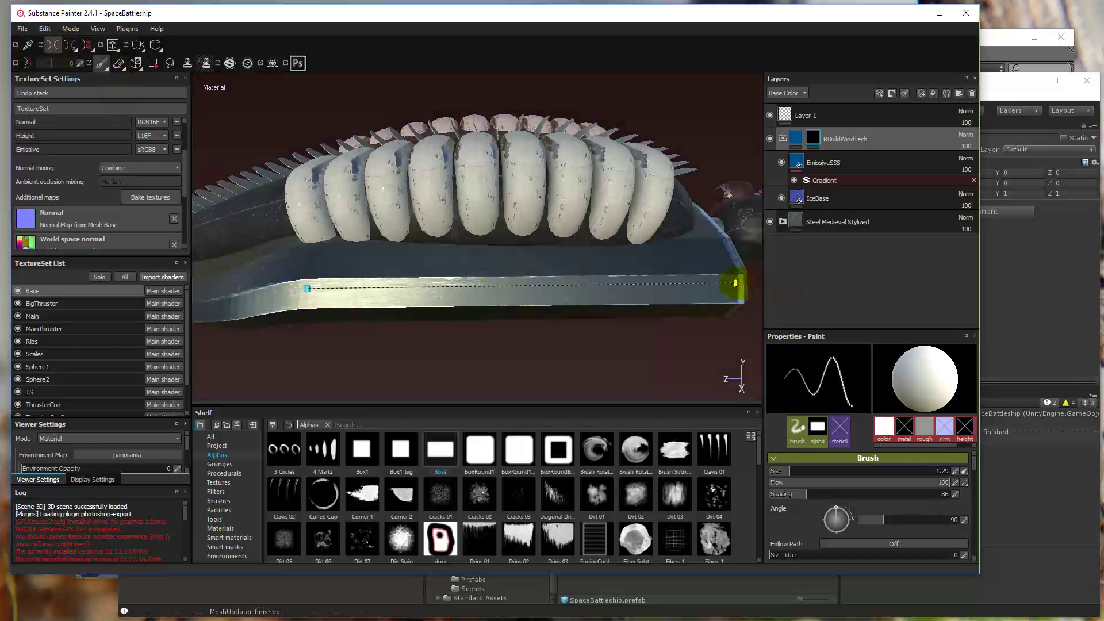
pyautogui.keyDown('shift'); pyautogui.click(731, 283); pyautogui.keyUp('shift')
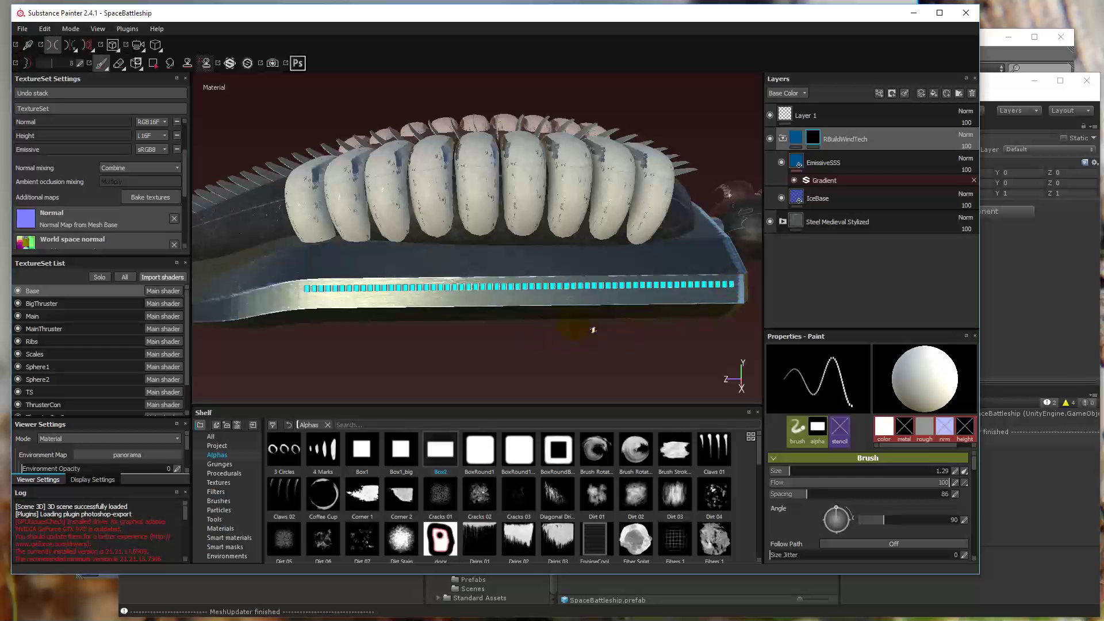
pyautogui.click(307, 299)
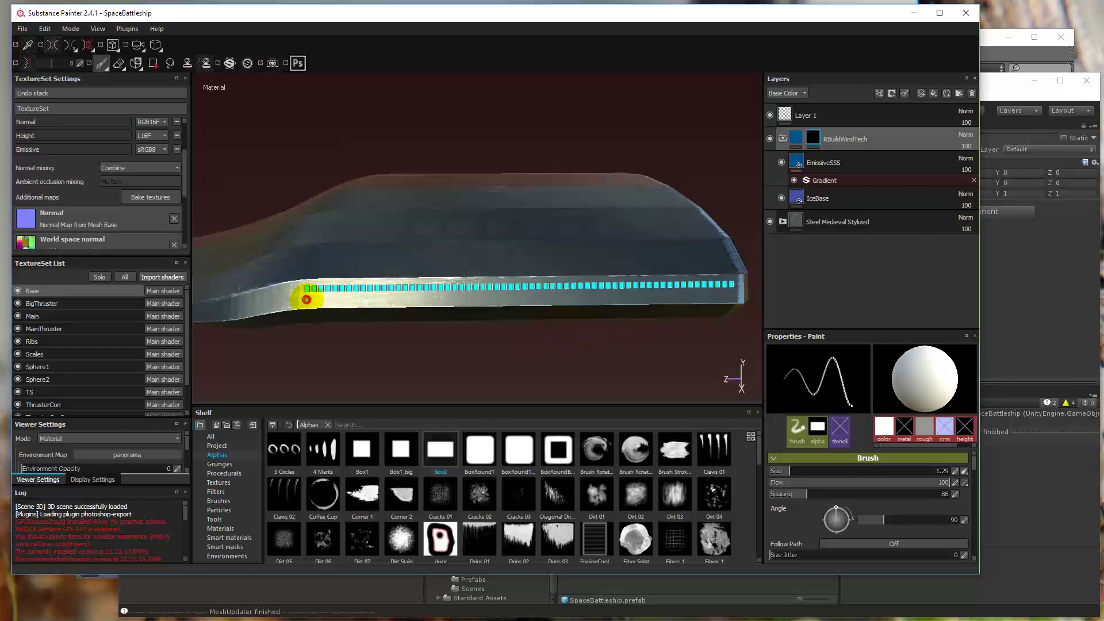
pyautogui.press('shift')
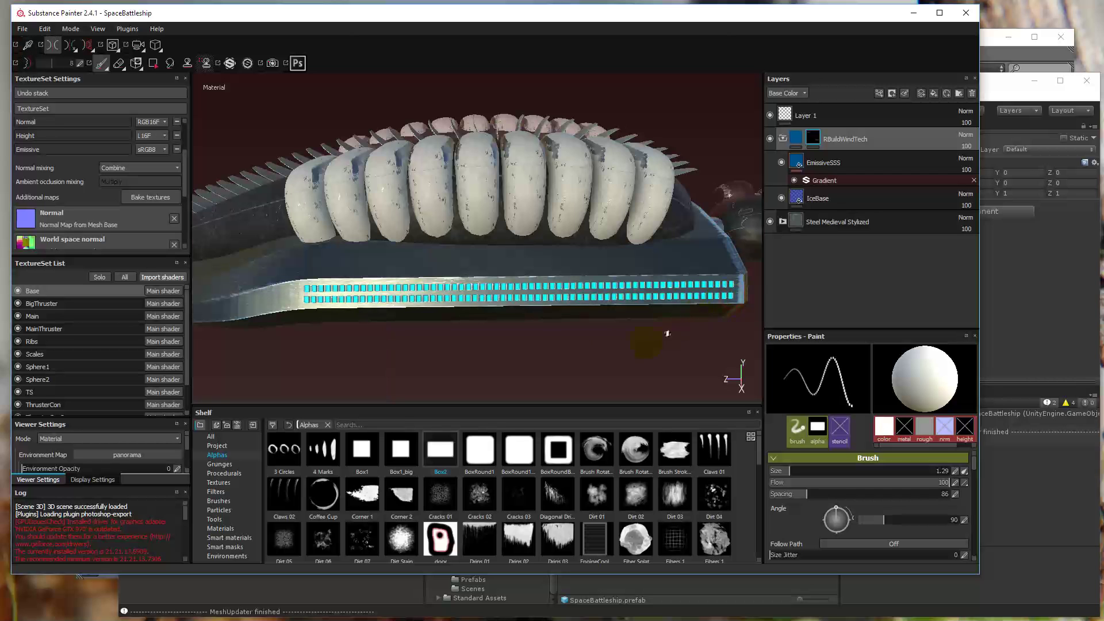
pyautogui.moveTo(582, 266)
pyautogui.keyDown('alt'); pyautogui.mouseDown()
pyautogui.moveTo(571, 274)
pyautogui.moveTo(581, 327)
pyautogui.mouseUp(); pyautogui.keyUp('alt')
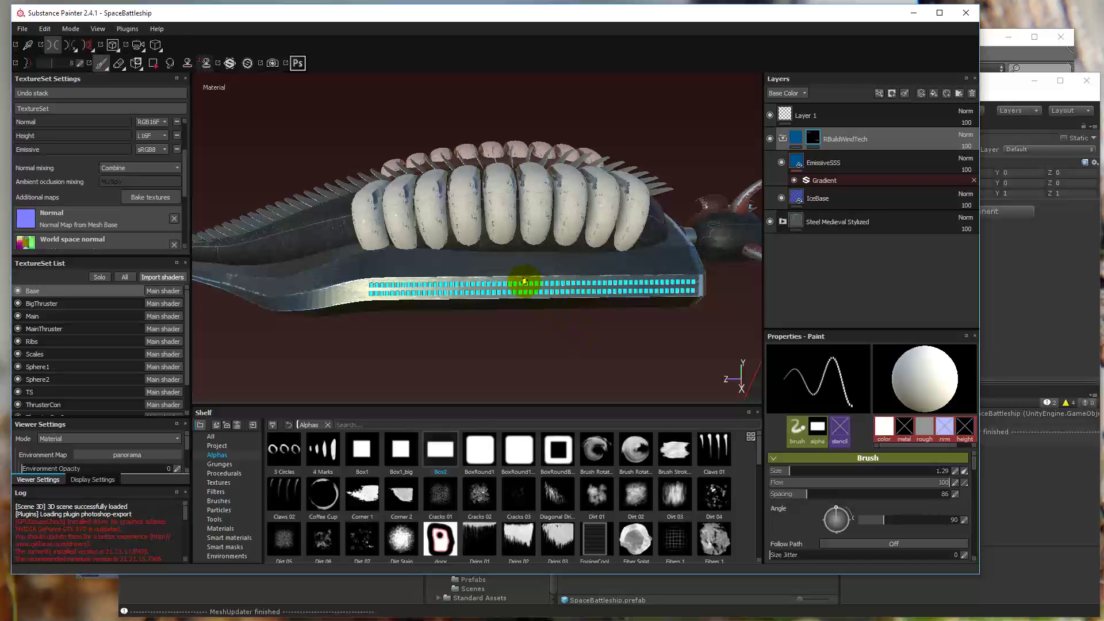
# Step: Reload the project with SpaceBattleship.fbx as the mesh in Project Configuration
pyautogui.click(45, 29)
pyautogui.click(86, 63)
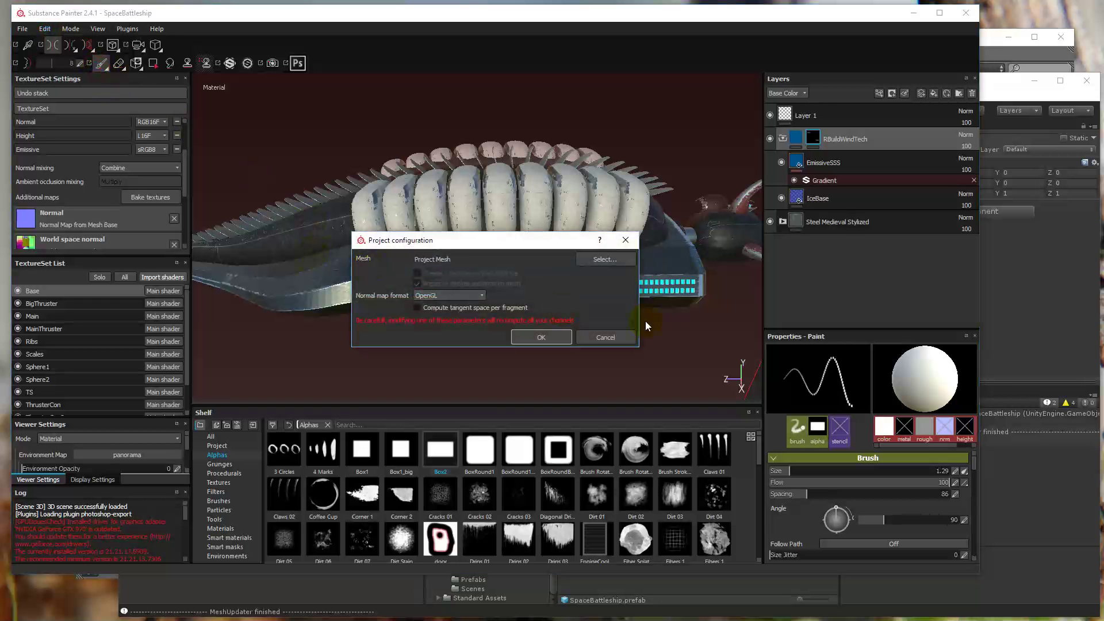
pyautogui.click(605, 258)
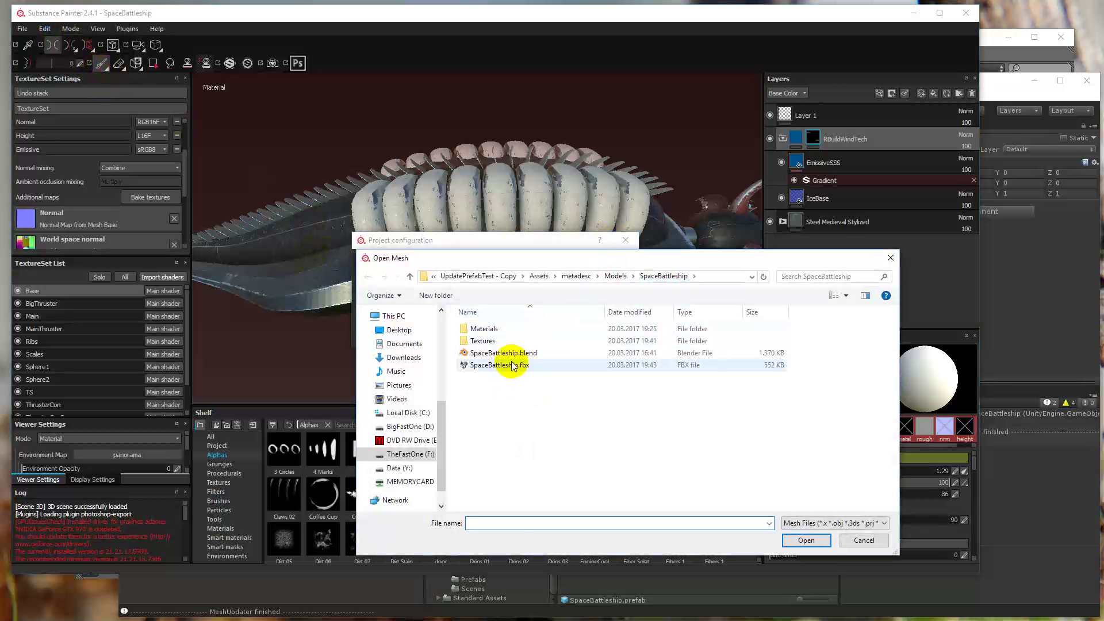
pyautogui.click(514, 365)
pyautogui.doubleClick(513, 365)
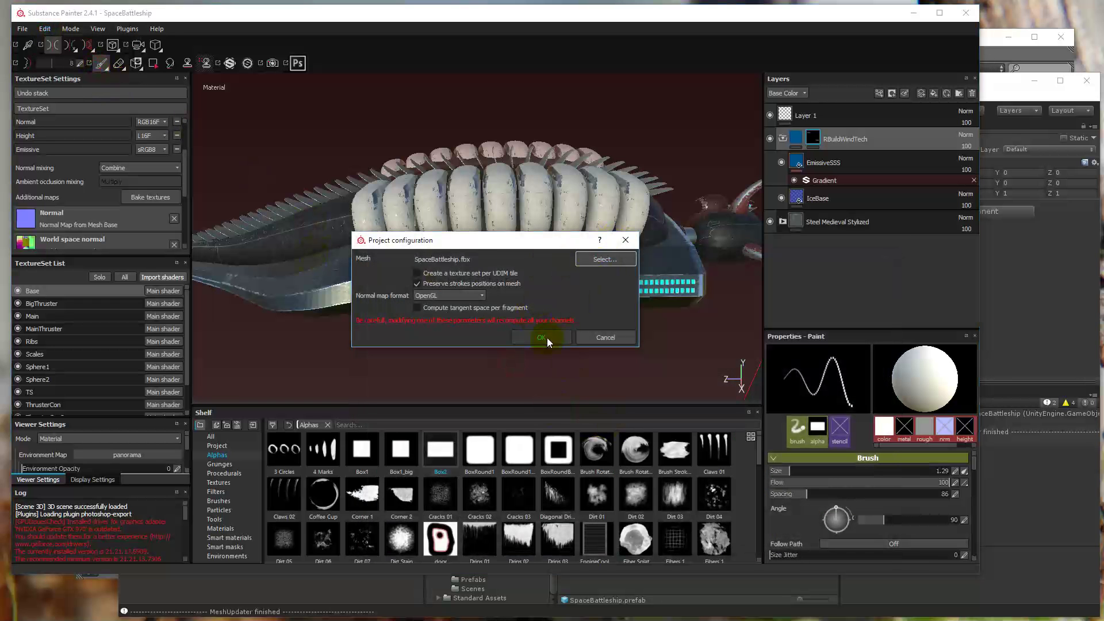
pyautogui.click(542, 338)
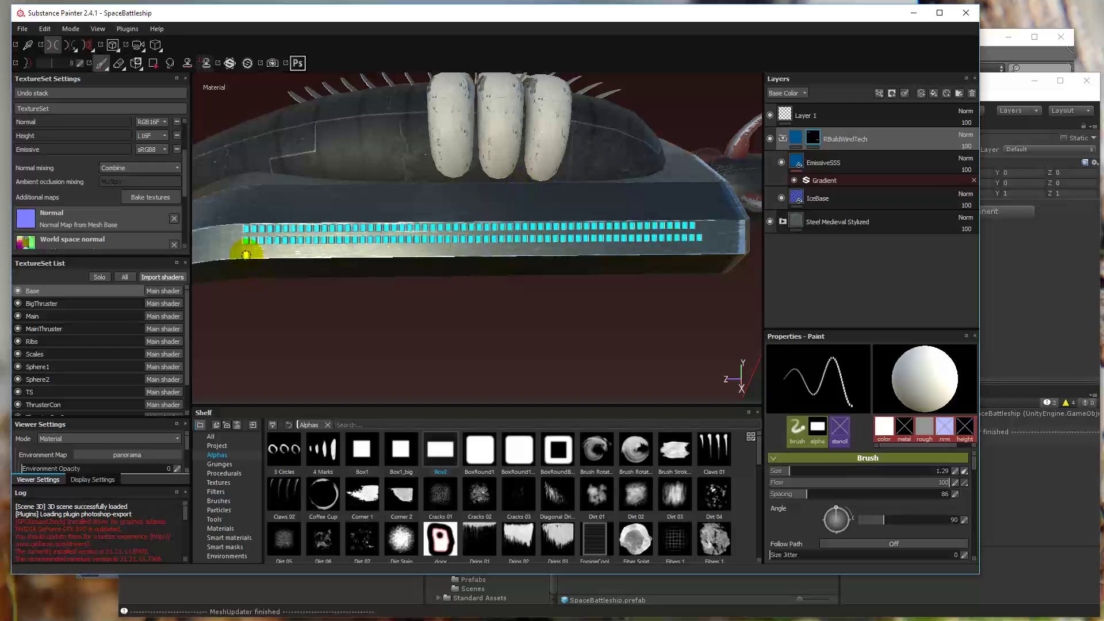
# Step: Paint a third straight row of cyan lights along the hull strip
pyautogui.click(244, 252)
pyautogui.press('shift')
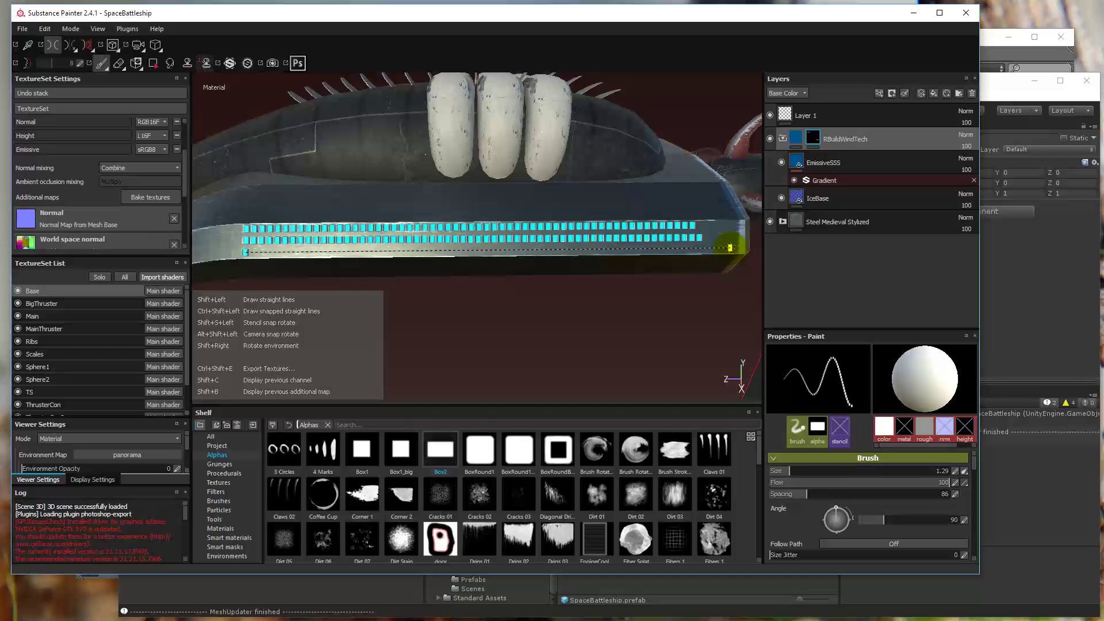
pyautogui.keyDown('shift'); pyautogui.click(729, 247); pyautogui.keyUp('shift')
pyautogui.moveTo(581, 295)
pyautogui.keyDown('alt'); pyautogui.mouseDown()
pyautogui.moveTo(547, 279)
pyautogui.moveTo(558, 282)
pyautogui.mouseUp(); pyautogui.keyUp('alt')
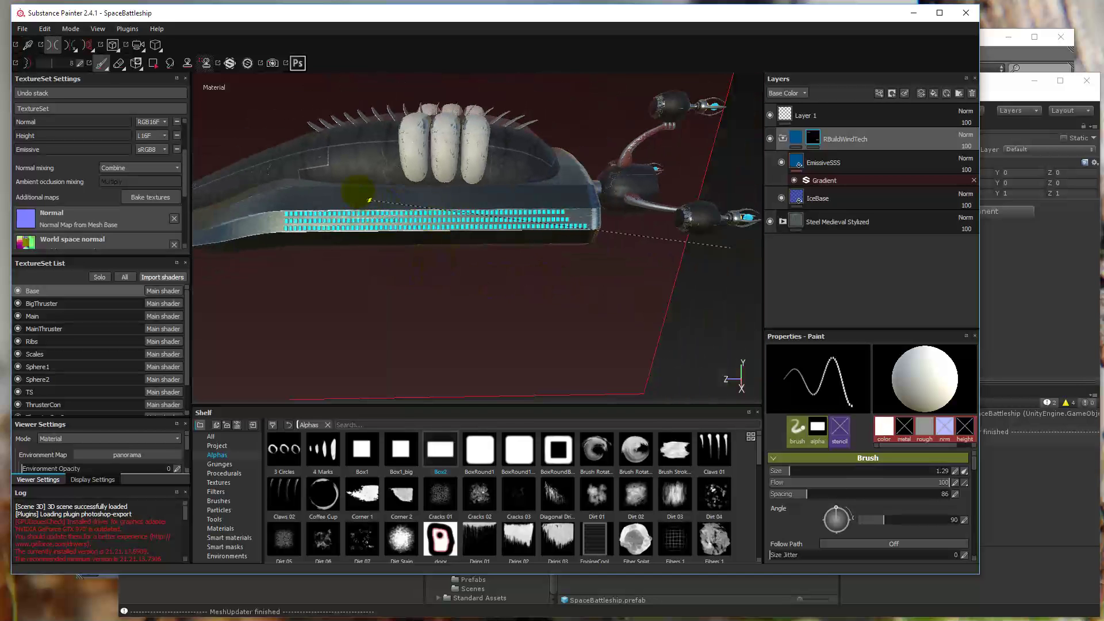
# Step: Orbit and zoom to inspect the whole strip and the hull's top spikes
pyautogui.press('shift')
pyautogui.scroll(2, 305, 207)
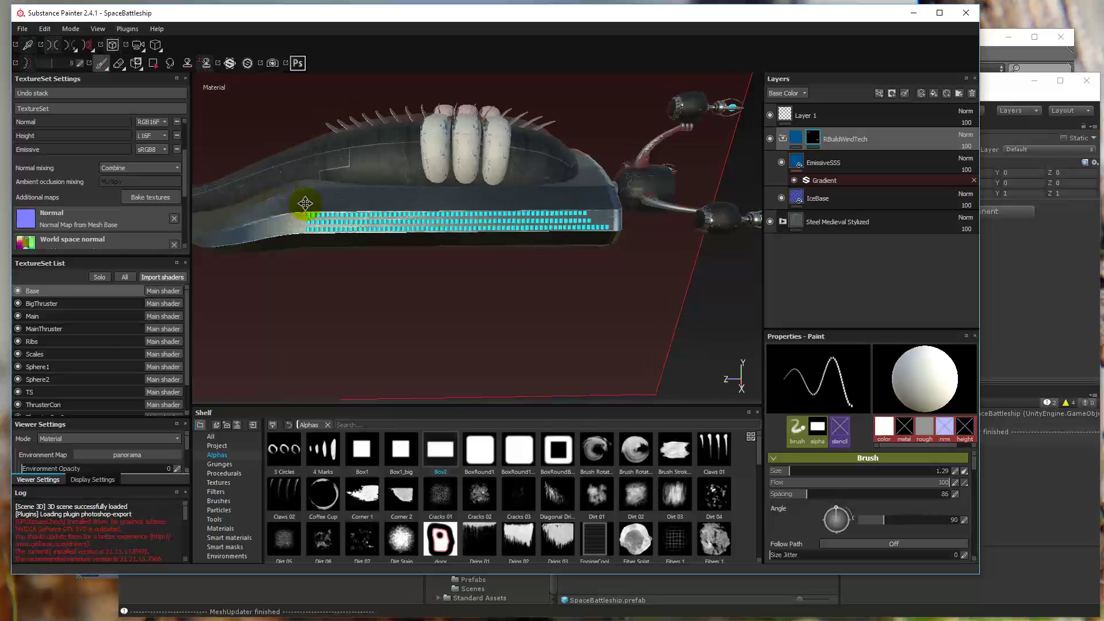
pyautogui.keyDown('alt'); pyautogui.moveTo(305, 207); pyautogui.dragTo(535, 256); pyautogui.keyUp('alt')
pyautogui.scroll(3, 445, 229)
pyautogui.scroll(-3, 446, 229)
pyautogui.scroll(4, 538, 261)
pyautogui.scroll(-3, 540, 266)
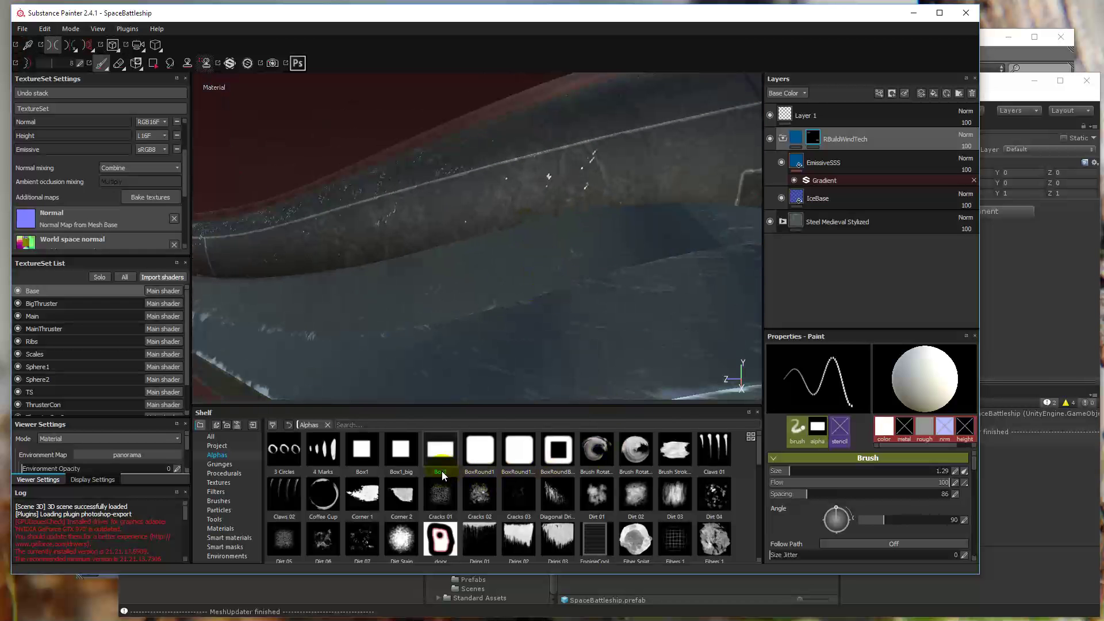
pyautogui.keyDown('alt'); pyautogui.moveTo(552, 244); pyautogui.dragTo(572, 264); pyautogui.keyUp('alt')
pyautogui.scroll(-3, 572, 264)
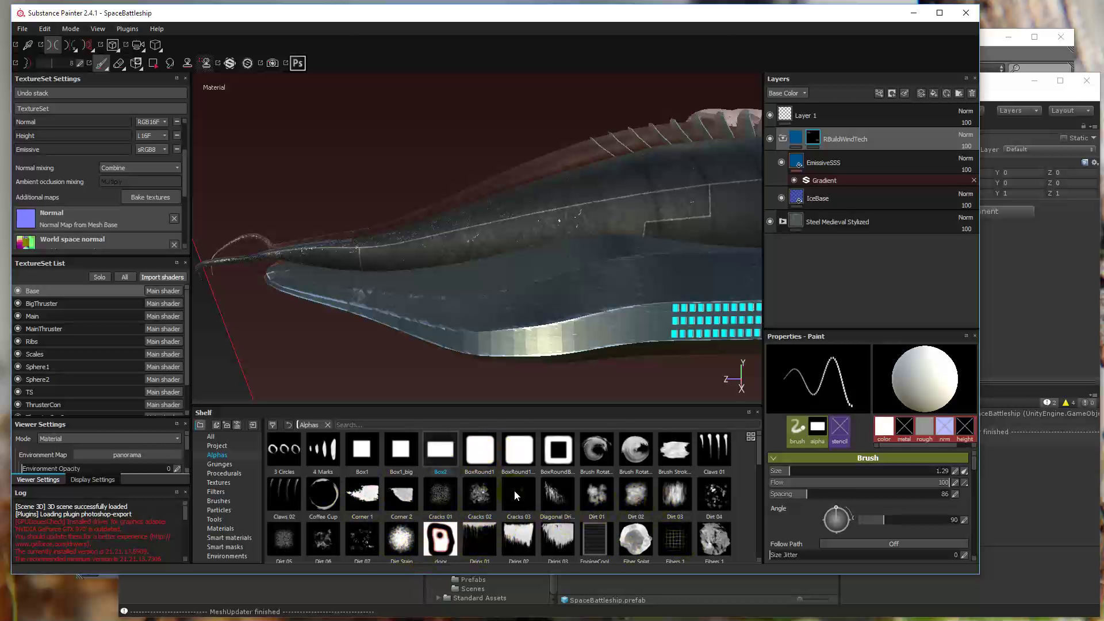
# Step: Load a ring-shaped alpha, try a row of cyan ring stamps, and undo it
pyautogui.scroll(-10, 514, 490)
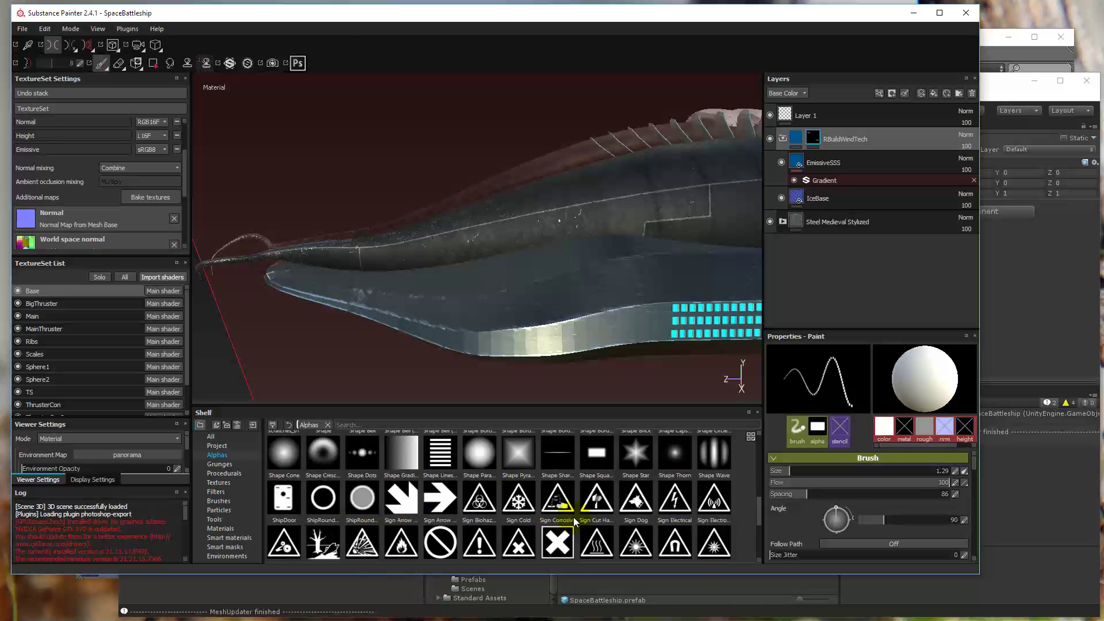
pyautogui.scroll(-3, 573, 516)
pyautogui.scroll(3, 574, 516)
pyautogui.scroll(3, 573, 516)
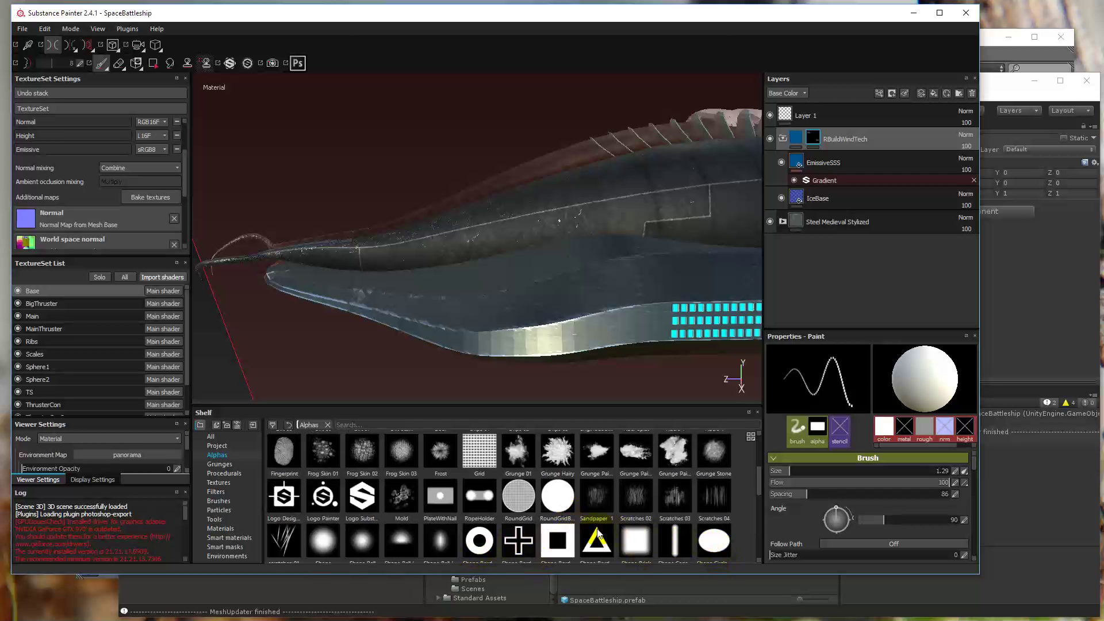
pyautogui.click(480, 542)
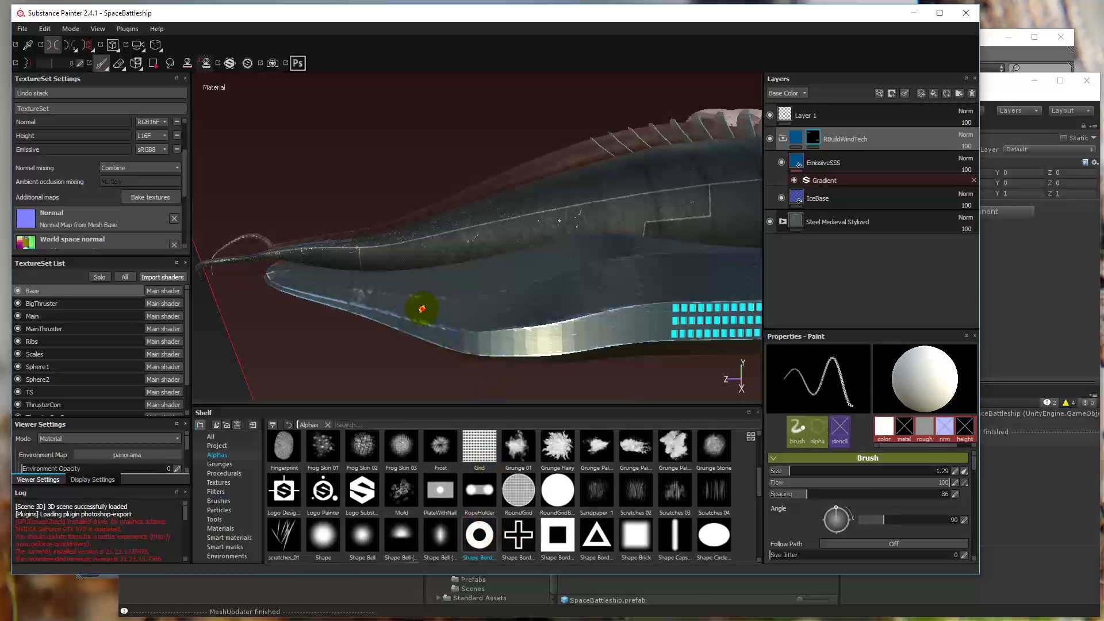
pyautogui.moveTo(422, 309); pyautogui.dragTo(482, 313)
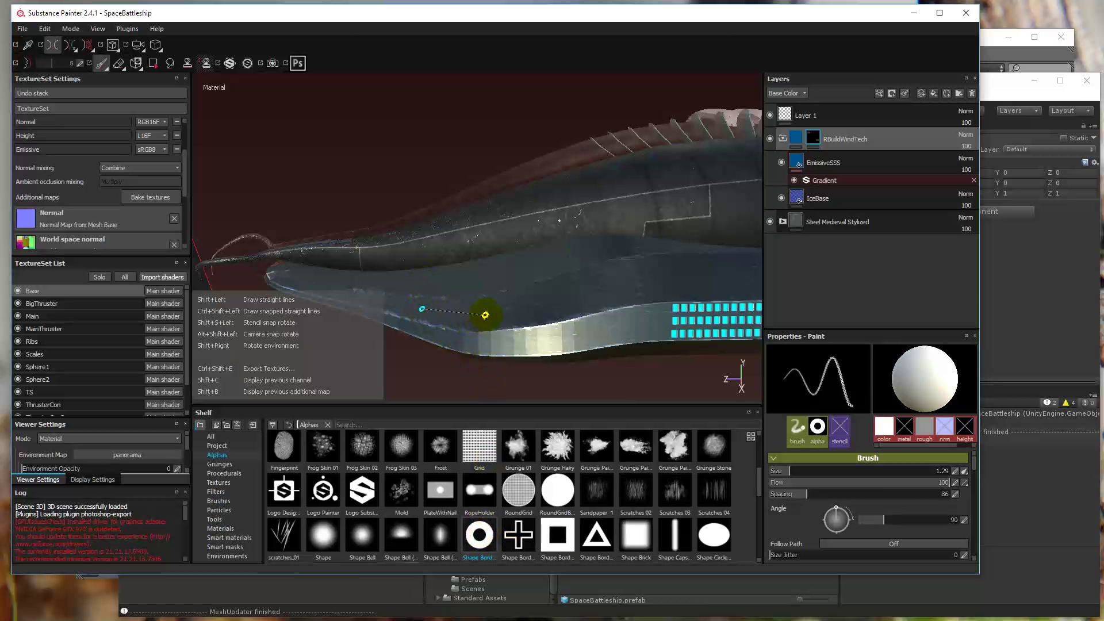
pyautogui.keyDown('shift'); pyautogui.click(618, 285); pyautogui.keyUp('shift')
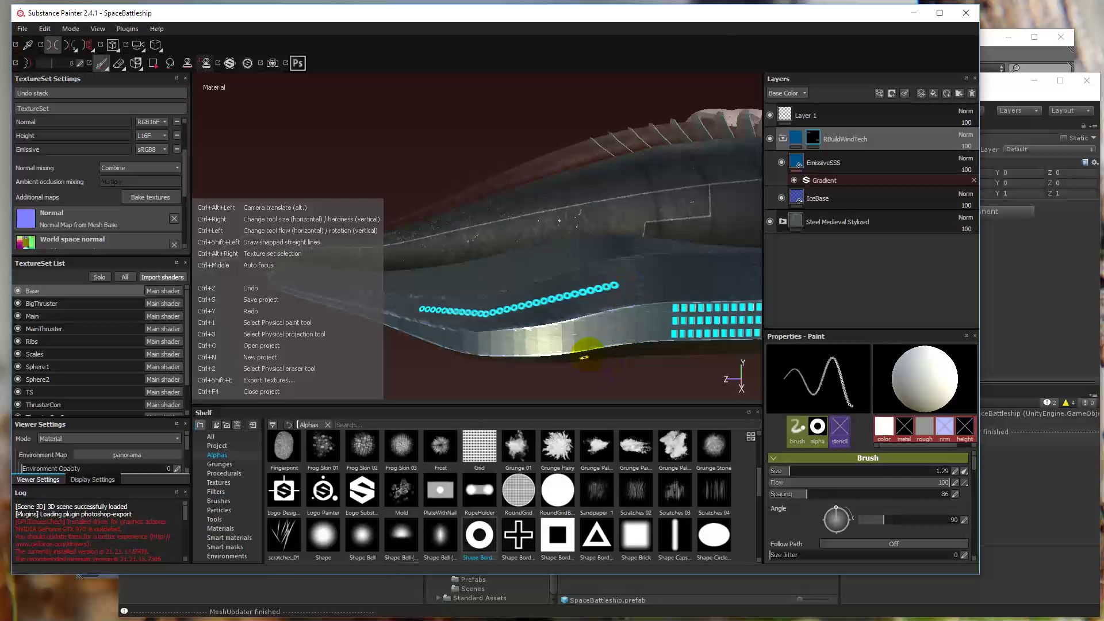
pyautogui.hotkey('ctrl', 'z')
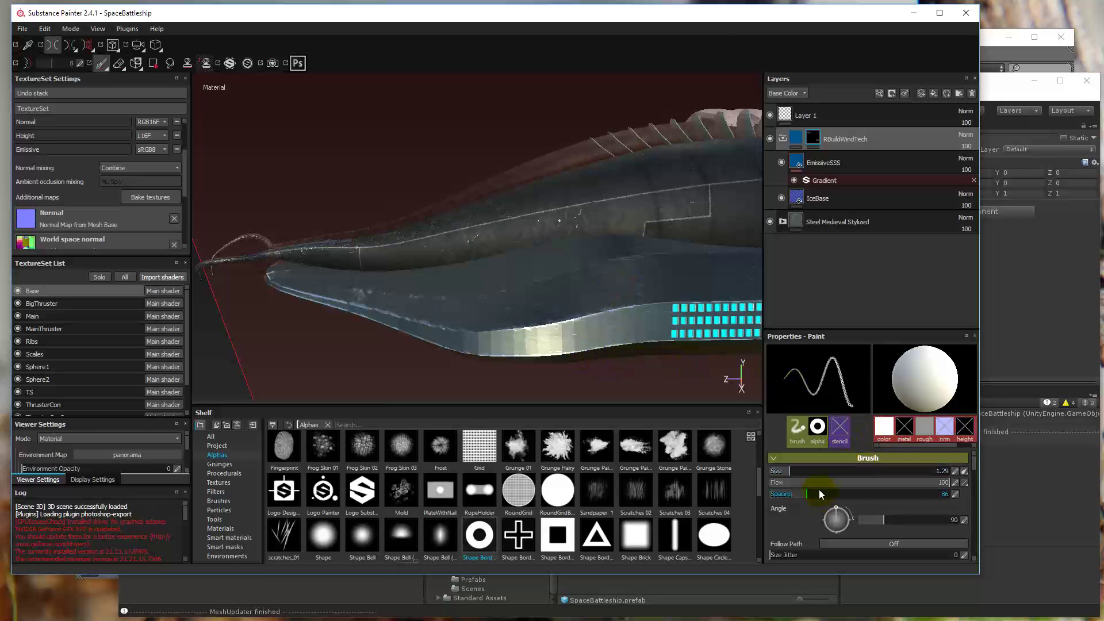
# Step: Set brush spacing to 100 and size to 2.09, test a porthole line, then undo it
pyautogui.moveTo(806, 497); pyautogui.dragTo(813, 496)
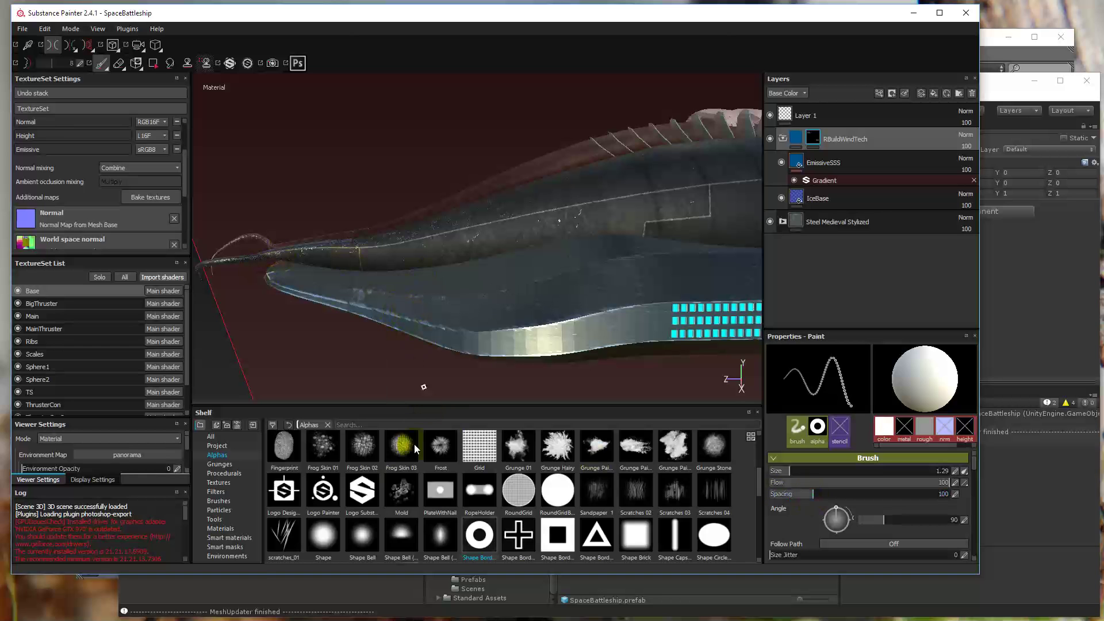
pyautogui.moveTo(789, 471); pyautogui.dragTo(796, 471)
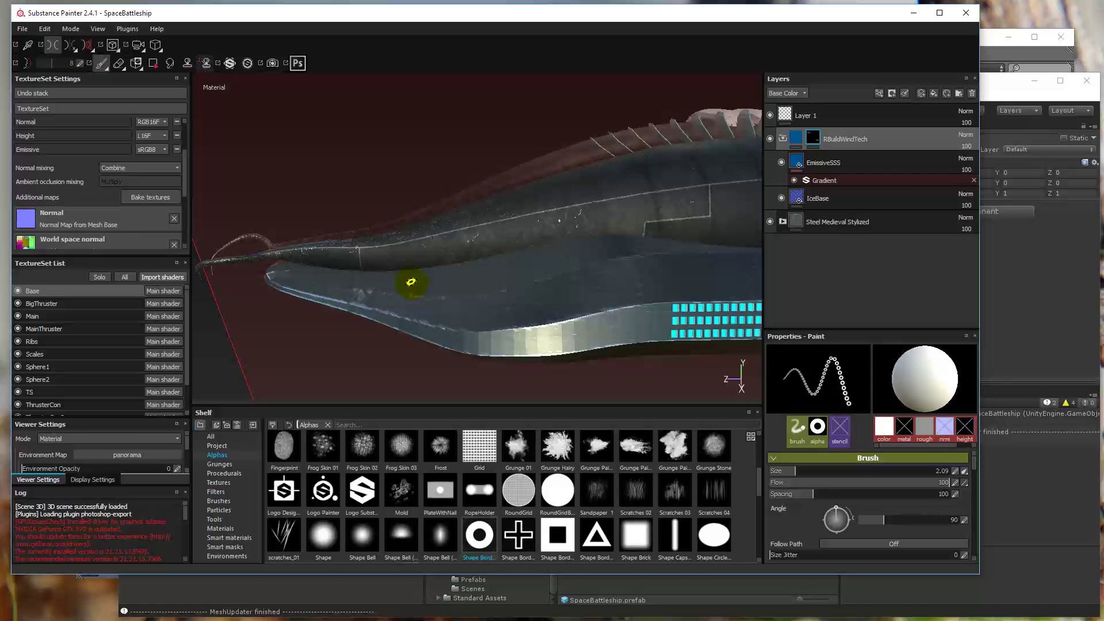
pyautogui.click(450, 283)
pyautogui.press('shift')
pyautogui.keyDown('shift'); pyautogui.click(586, 251); pyautogui.keyUp('shift')
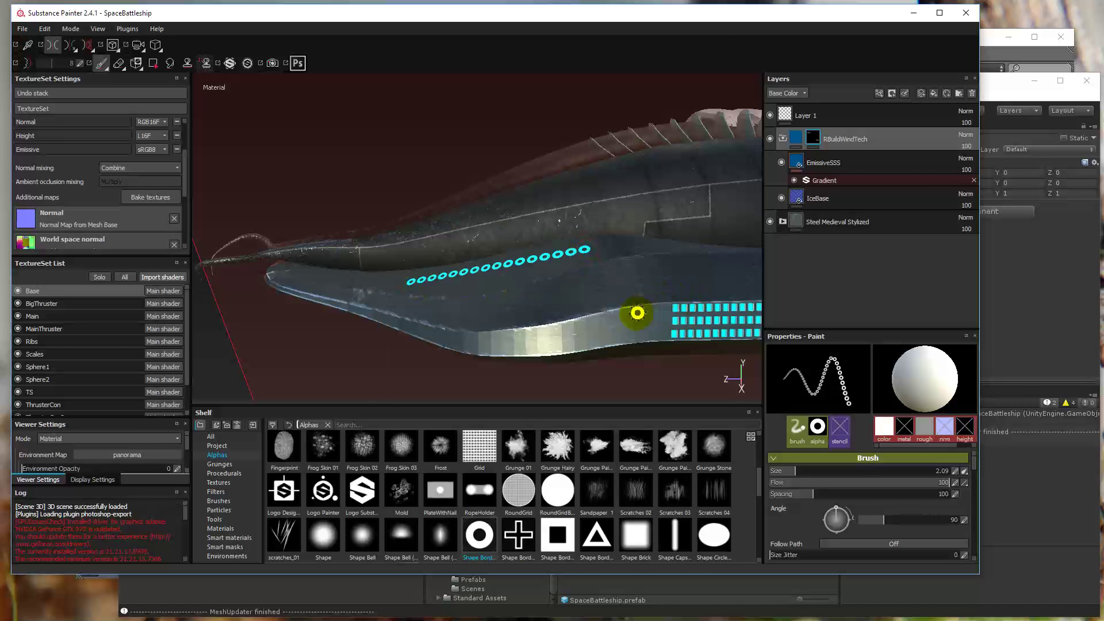
pyautogui.hotkey('ctrl', 'z')
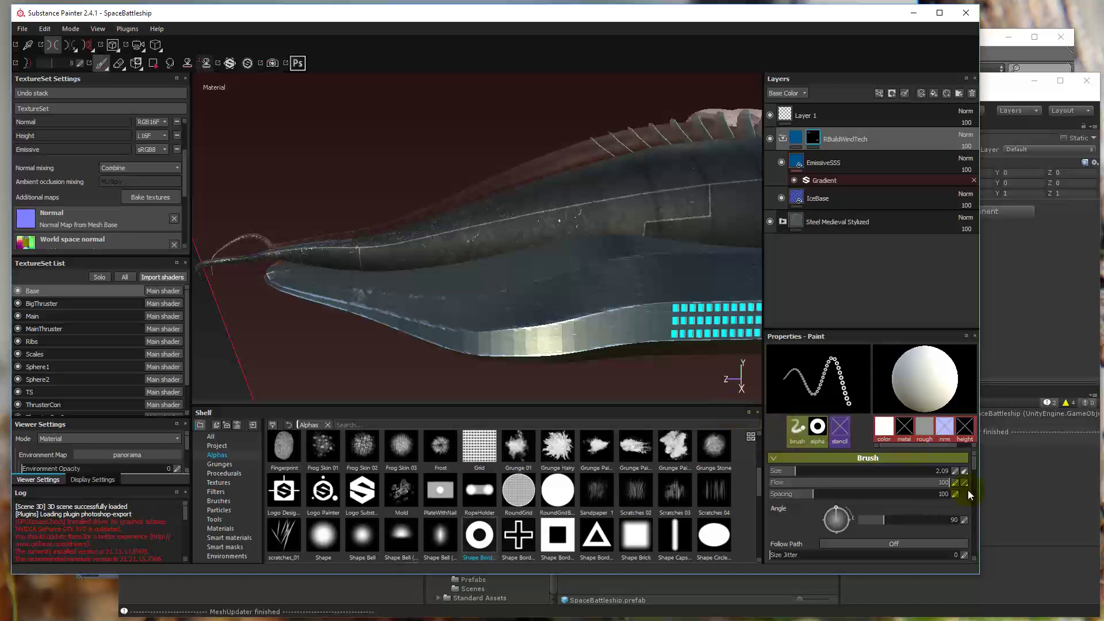
# Step: Check the brush's stencil settings and reselect the RBuildWindTech mask for painting
pyautogui.scroll(-3, 908, 510)
pyautogui.scroll(-3, 830, 520)
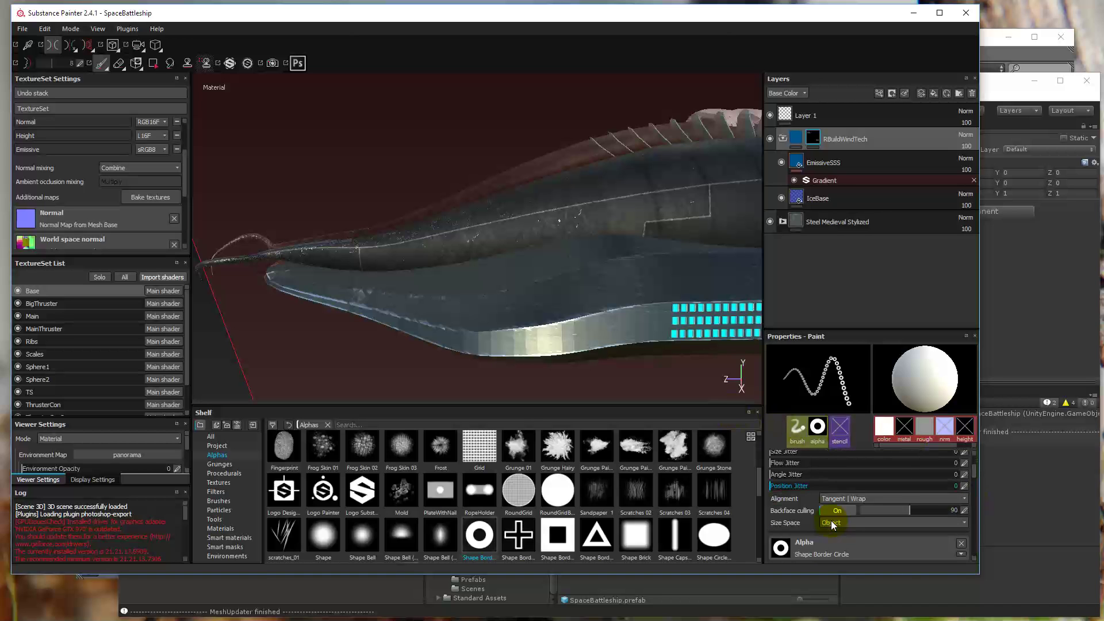
pyautogui.scroll(-2, 837, 526)
pyautogui.click(867, 527)
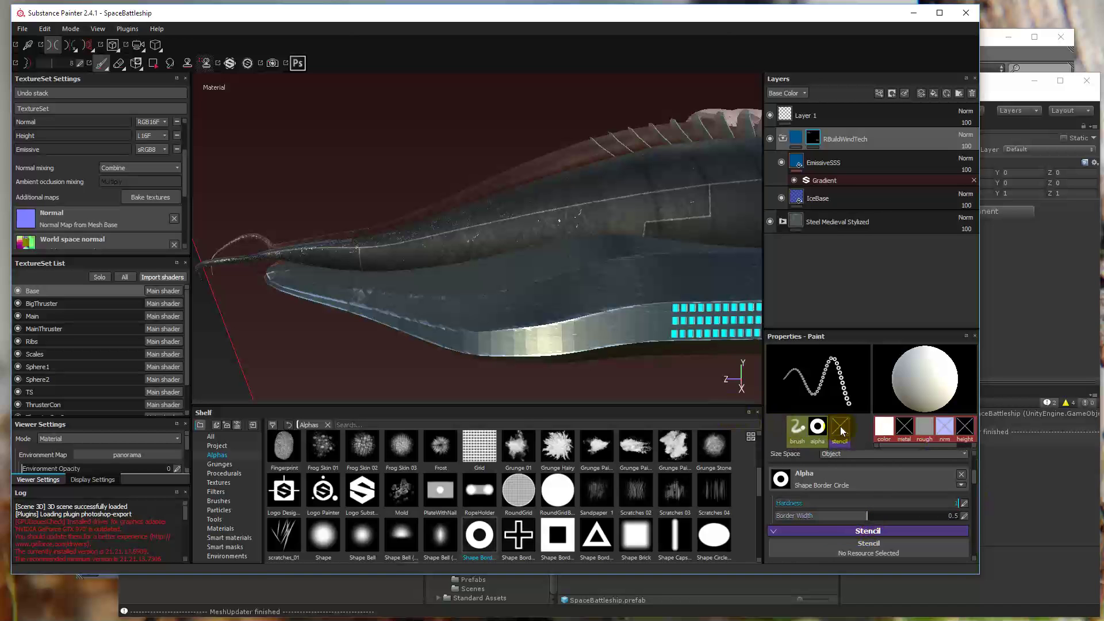
pyautogui.click(828, 171)
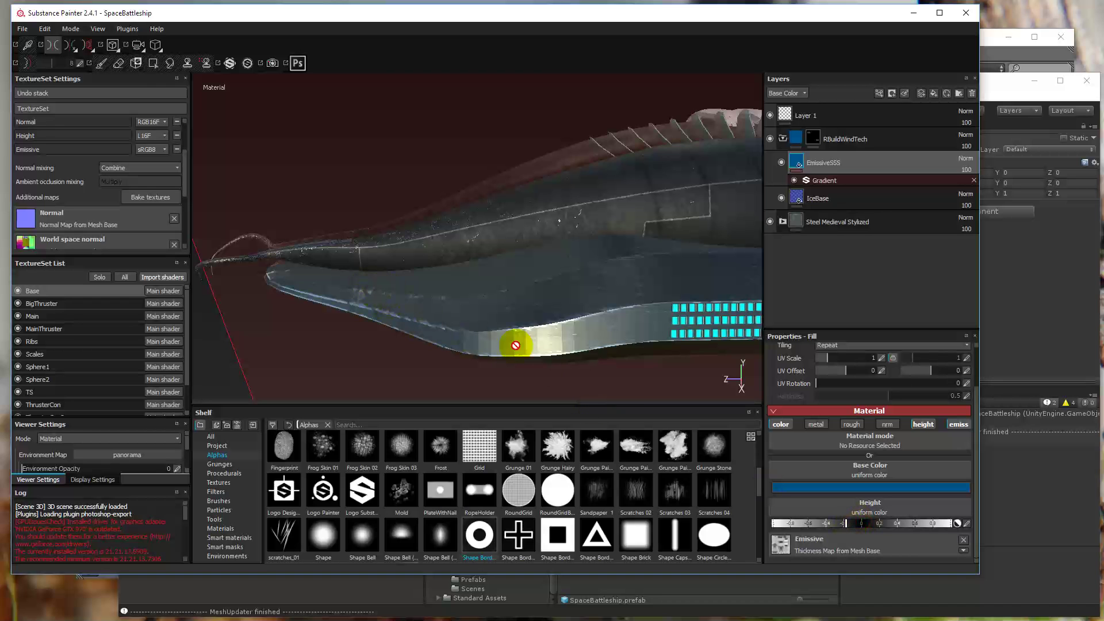
pyautogui.click(812, 140)
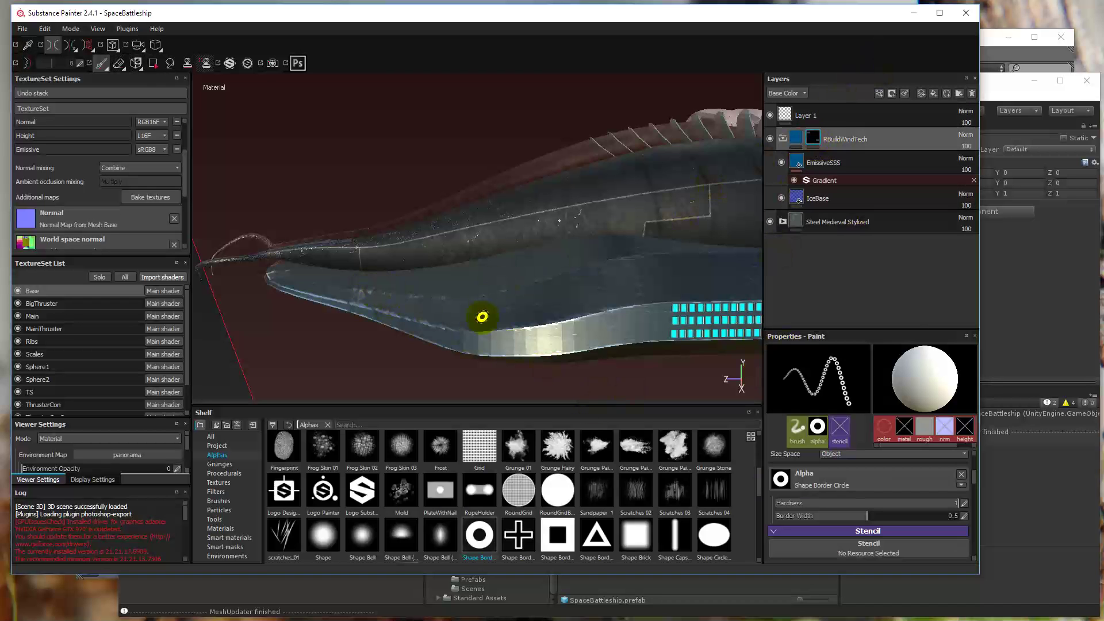
# Step: Stamp a straight row of cyan ring portholes along the hull toward the windows
pyautogui.click(483, 315)
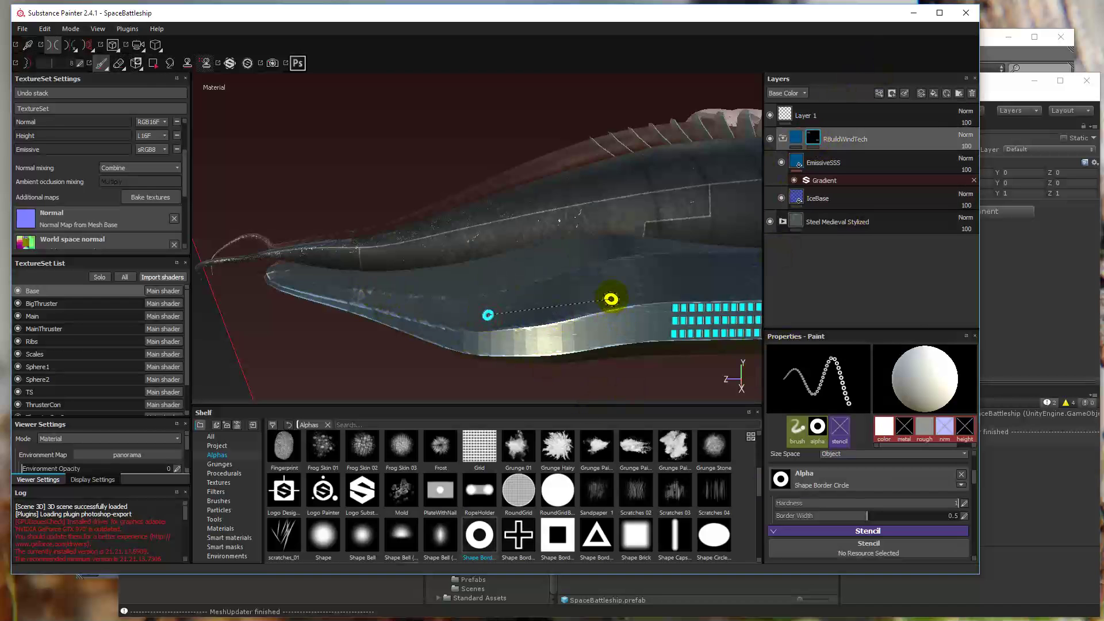
pyautogui.keyDown('shift'); pyautogui.click(618, 286); pyautogui.keyUp('shift')
pyautogui.scroll(5, 638, 303)
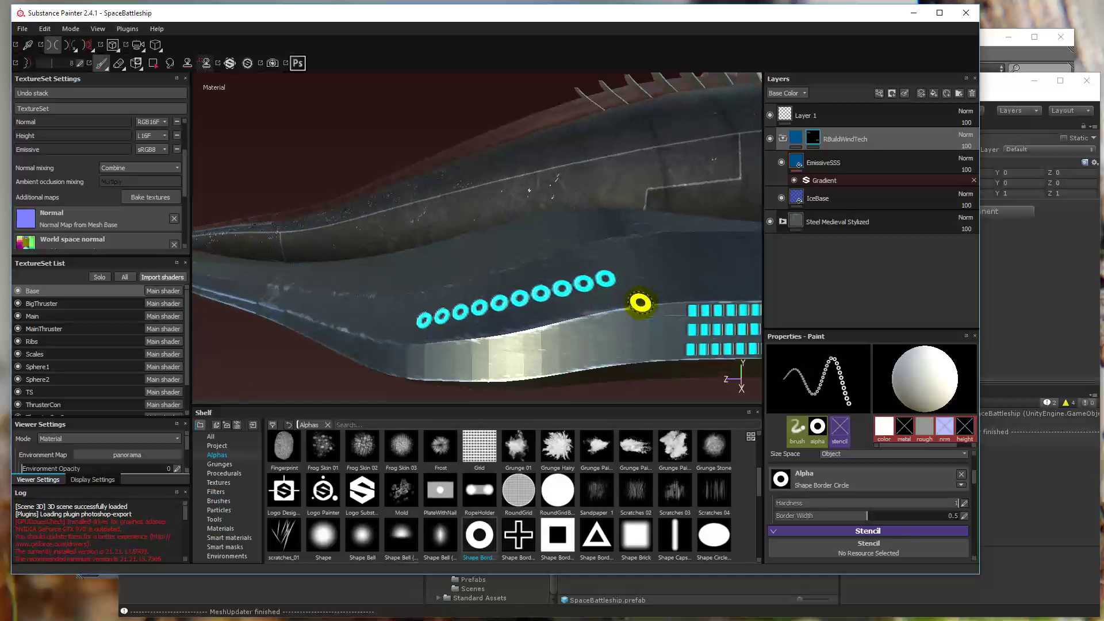
pyautogui.scroll(3, 641, 310)
pyautogui.scroll(3, 641, 311)
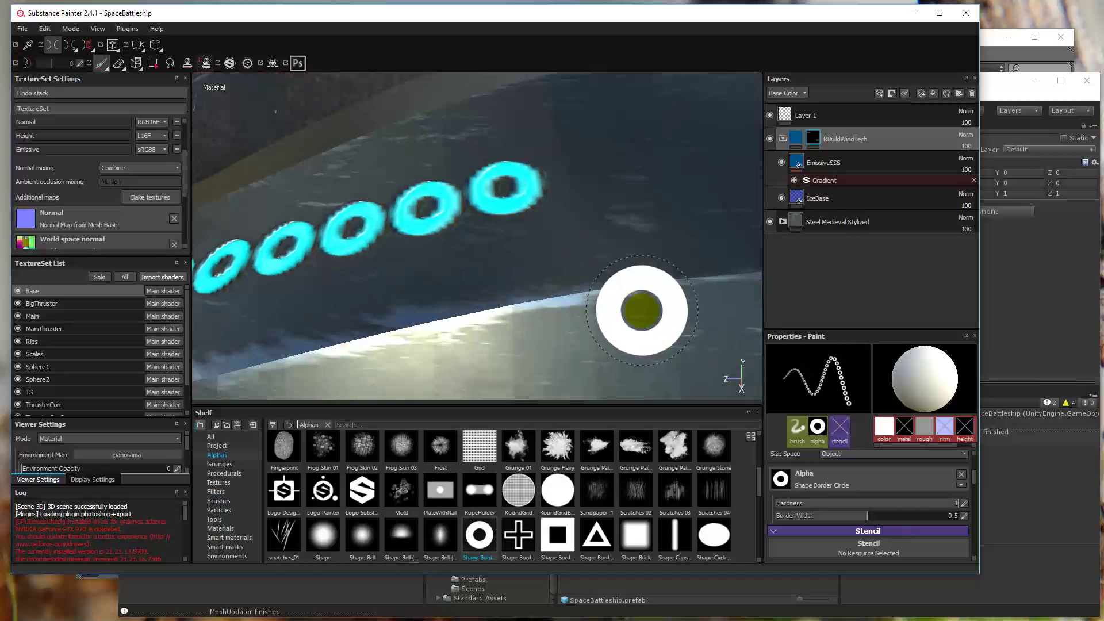
pyautogui.scroll(-6, 642, 311)
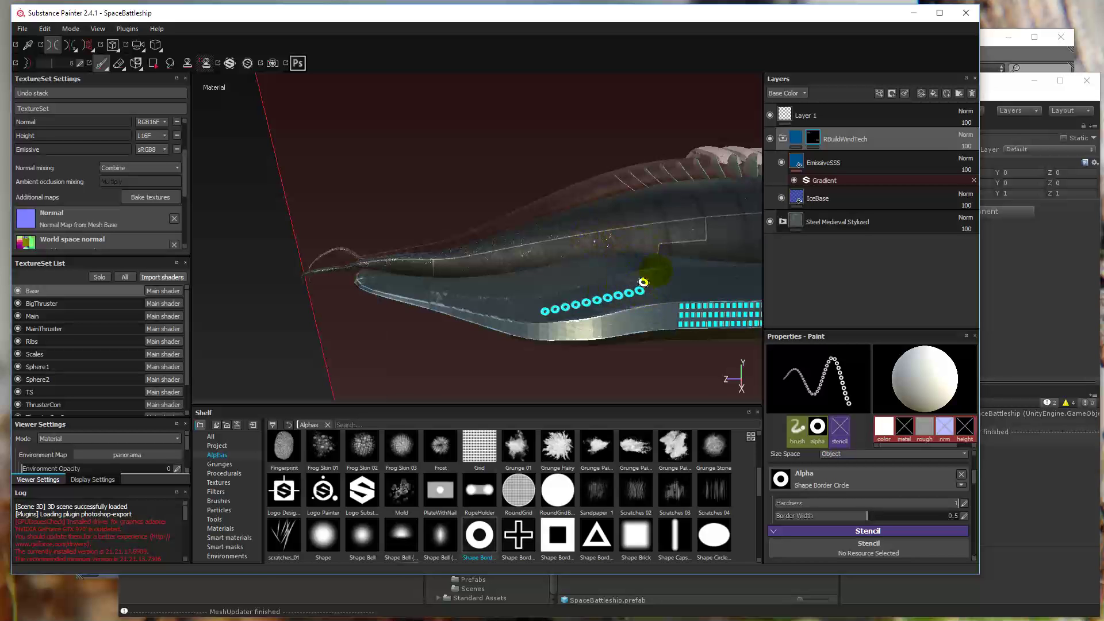
pyautogui.keyDown('alt'); pyautogui.moveTo(632, 276); pyautogui.dragTo(486, 214); pyautogui.keyUp('alt')
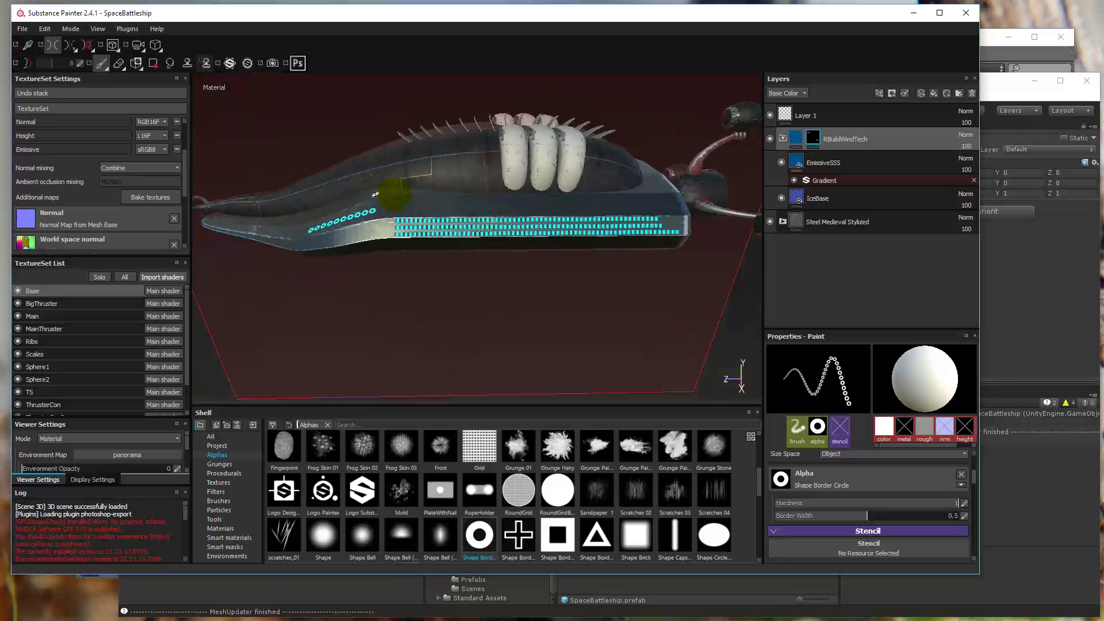
pyautogui.click(22, 28)
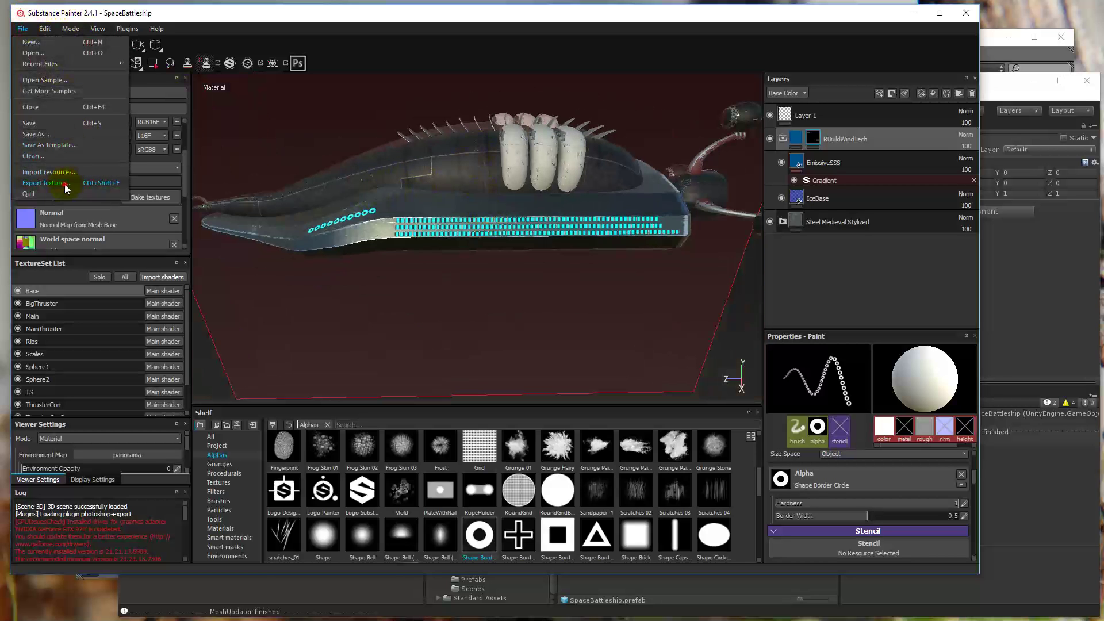
# Step: Export only the Base texture set's Unity 5 textures, then switch back to Unity
pyautogui.click(65, 183)
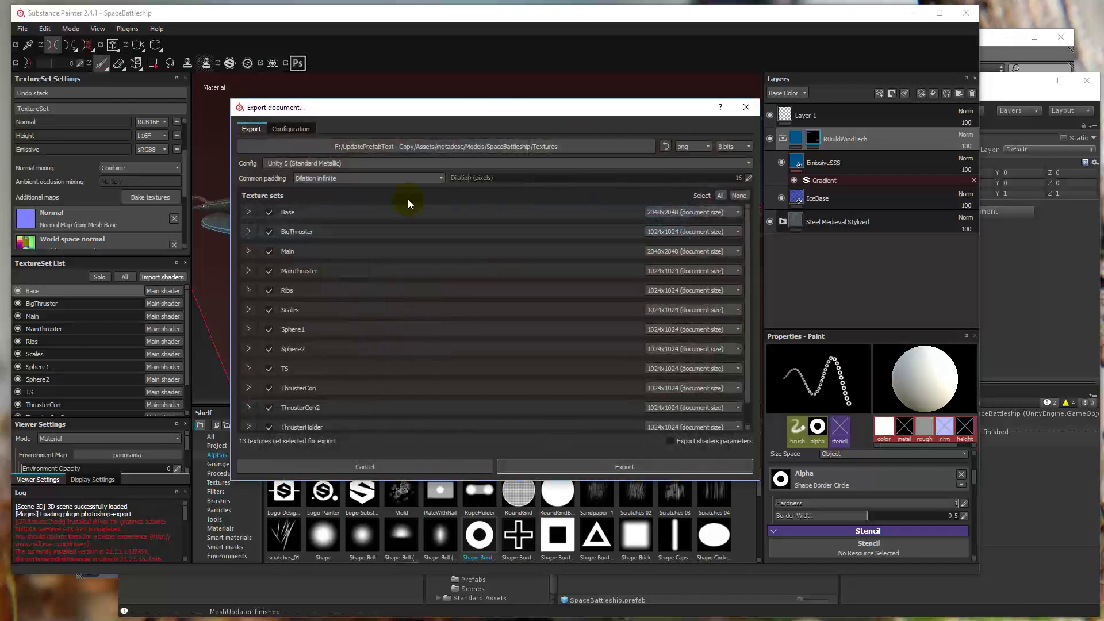
pyautogui.click(740, 195)
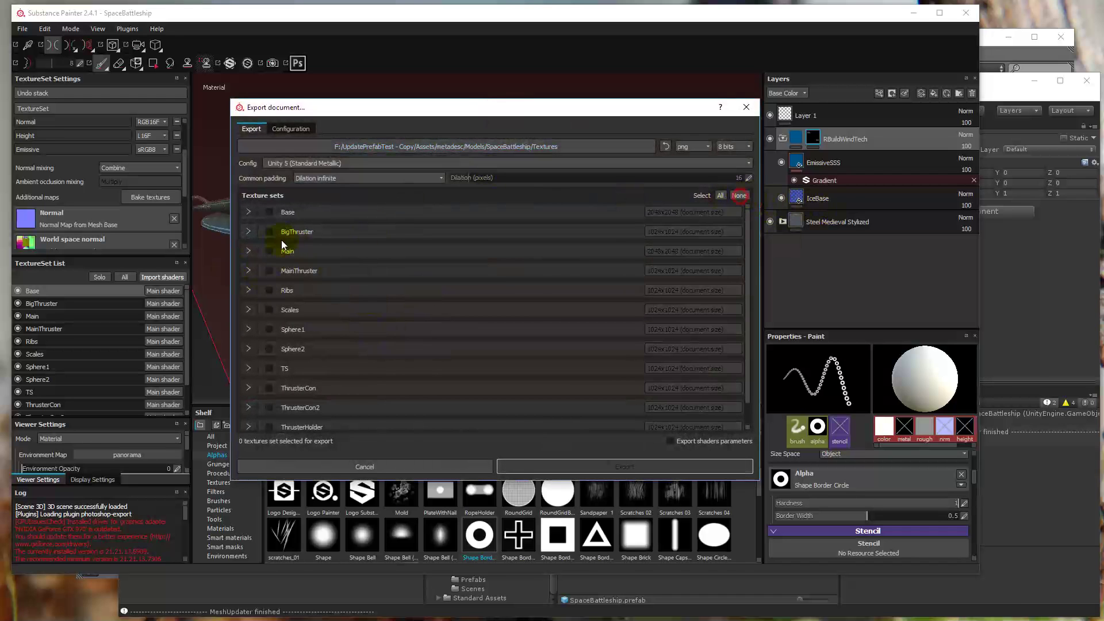
pyautogui.click(269, 212)
pyautogui.click(692, 468)
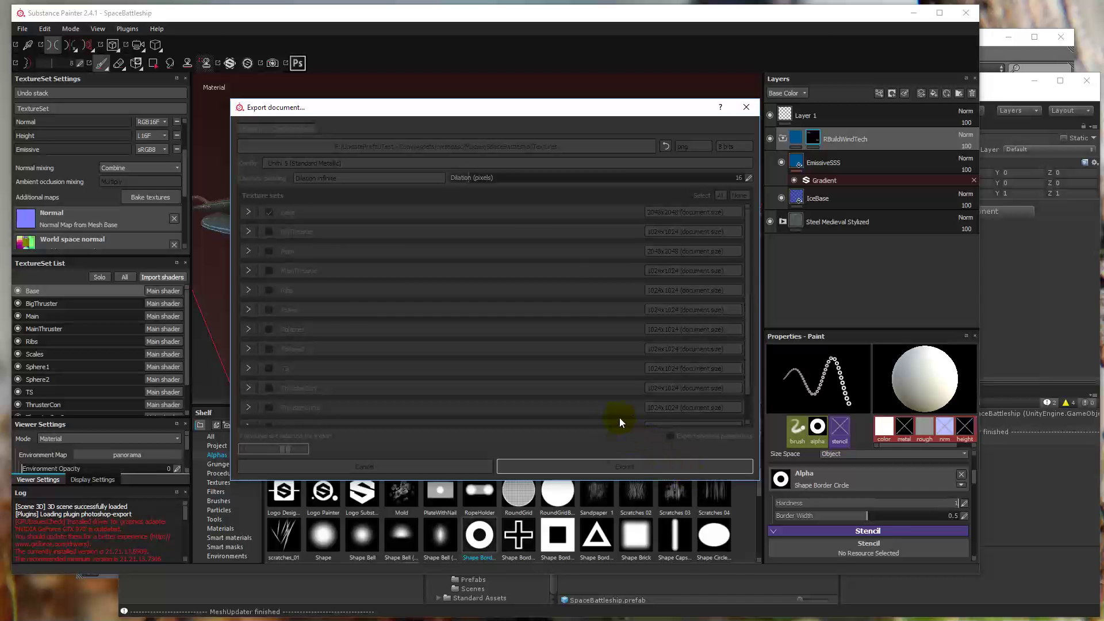
pyautogui.click(531, 309)
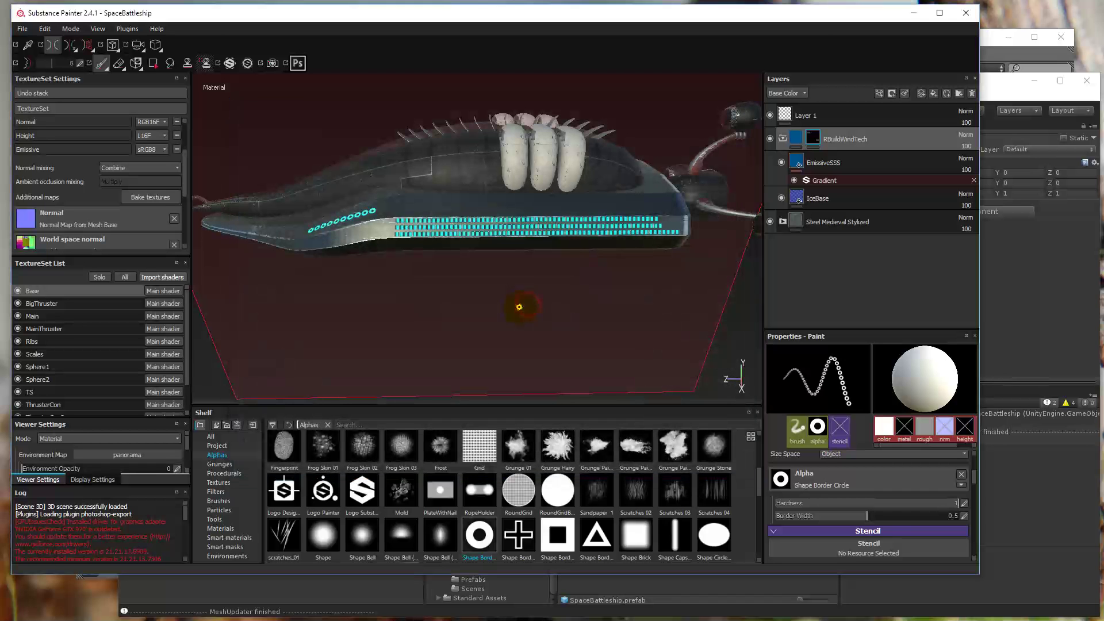
pyautogui.click(1029, 91)
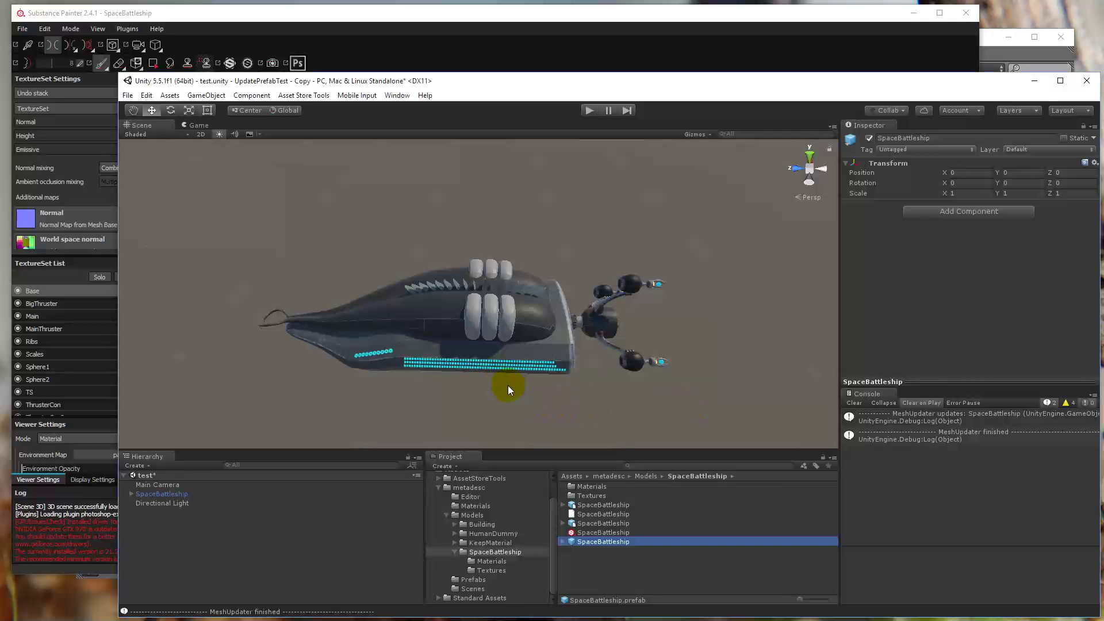
# Step: Zoom and orbit the Scene view around the ship's cyan portholes and window strips
pyautogui.scroll(4, 507, 382)
pyautogui.scroll(-4, 498, 406)
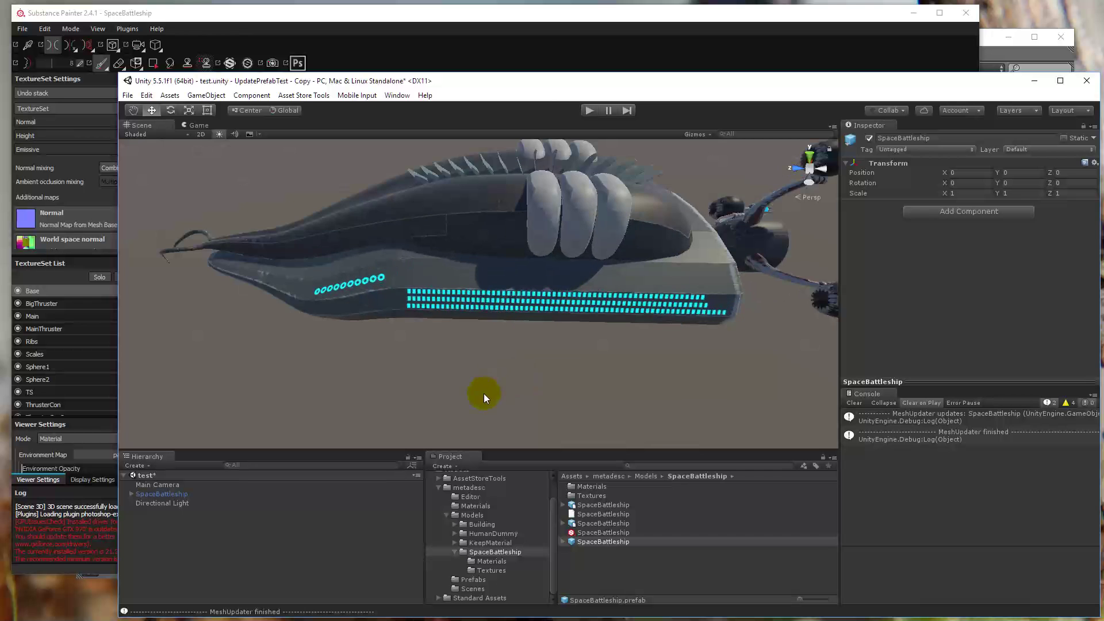
pyautogui.keyDown('alt'); pyautogui.moveTo(483, 389); pyautogui.dragTo(557, 309); pyautogui.keyUp('alt')
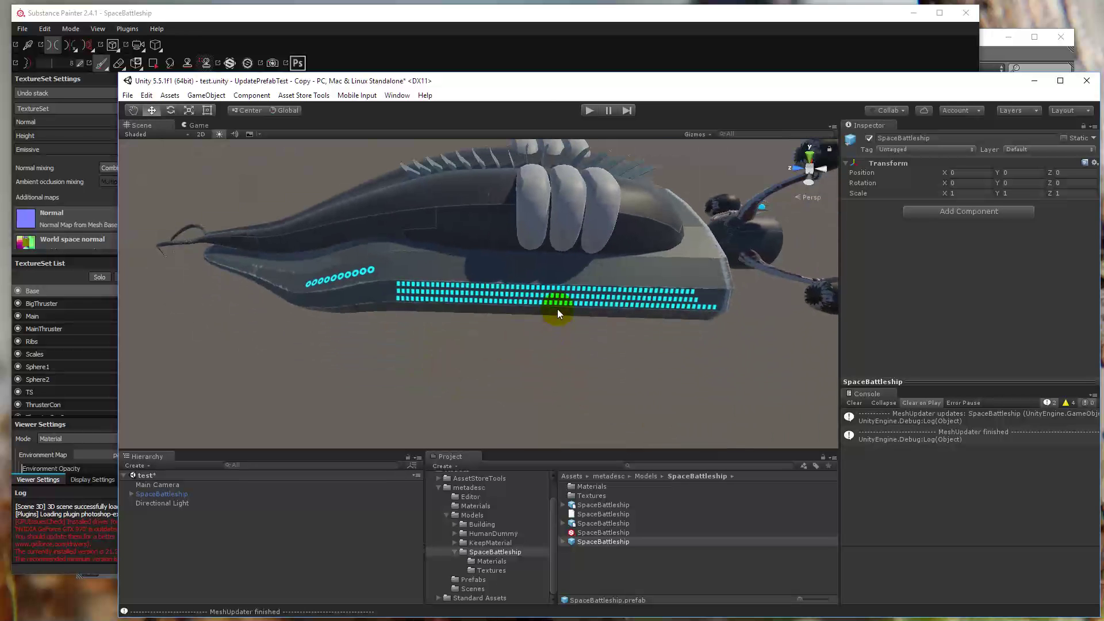
pyautogui.scroll(-1, 565, 281)
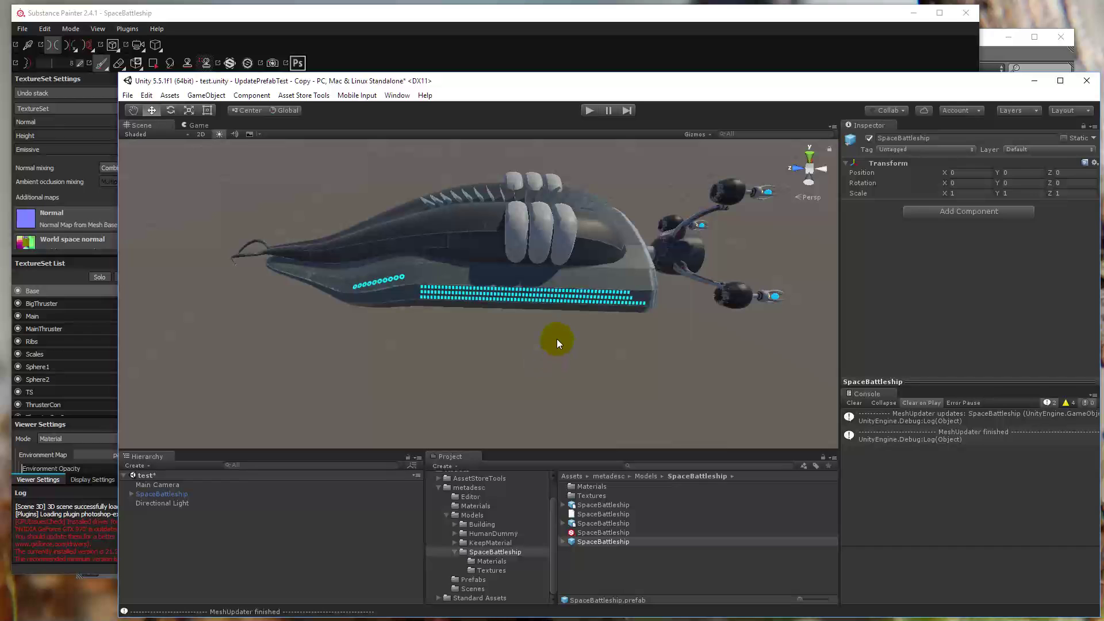